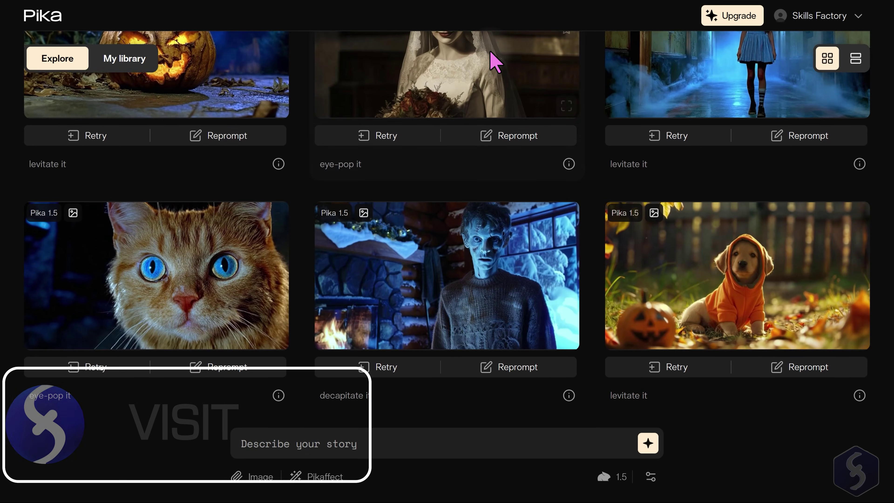
Step: Browse the example videos in the Pika gallery and play the animal landscape video in the generate-1 Discord channel
scroll(539, 69, "down", 8)
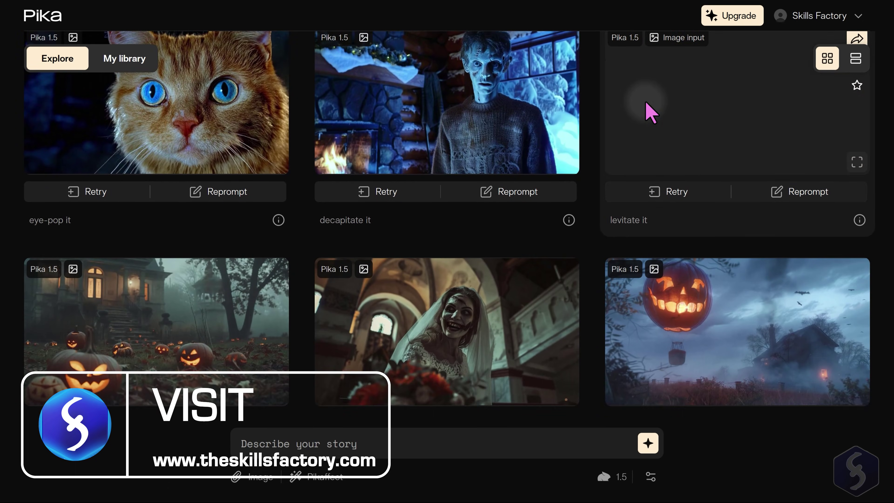
scroll(623, 118, "down", 6)
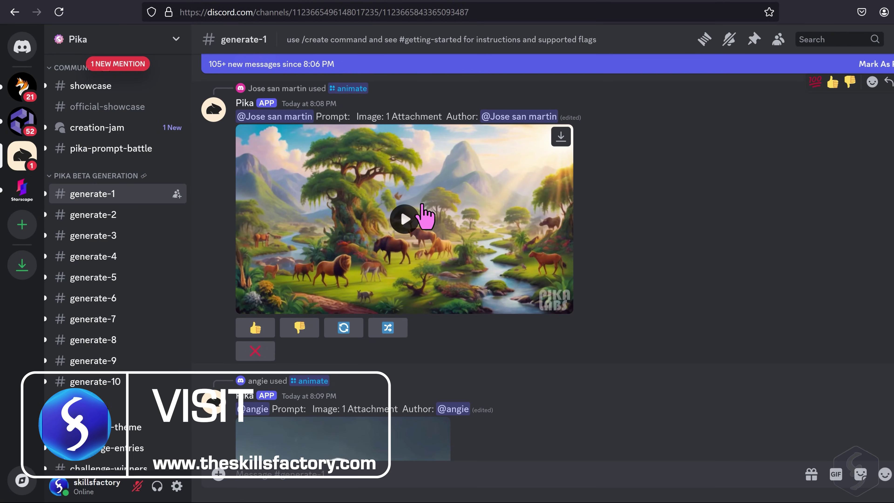
left_click(405, 218)
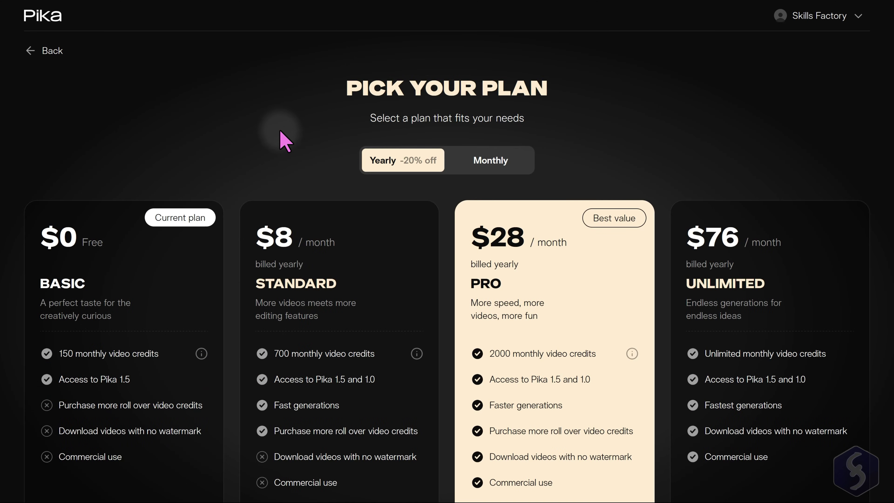
Step: Review the features and yearly prices of the Pika subscription plans, particularly Pro and Unlimited
scroll(287, 137, "down", 2)
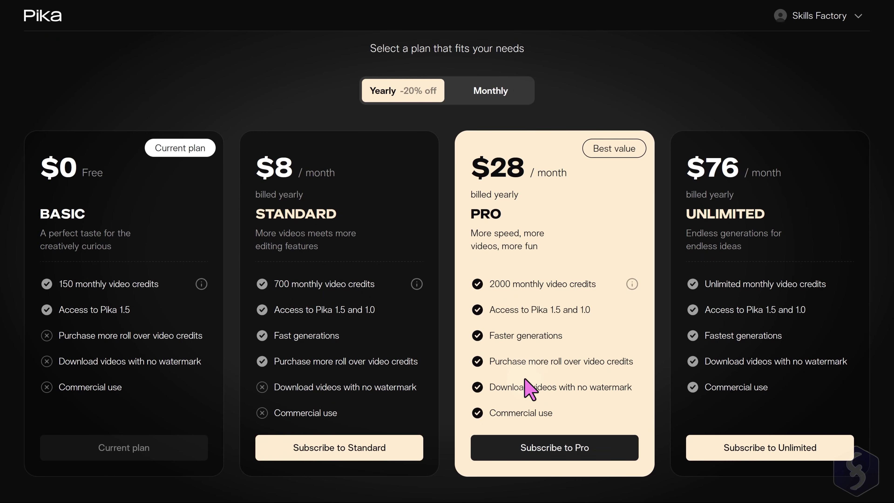
left_click_drag(517, 387, 668, 397)
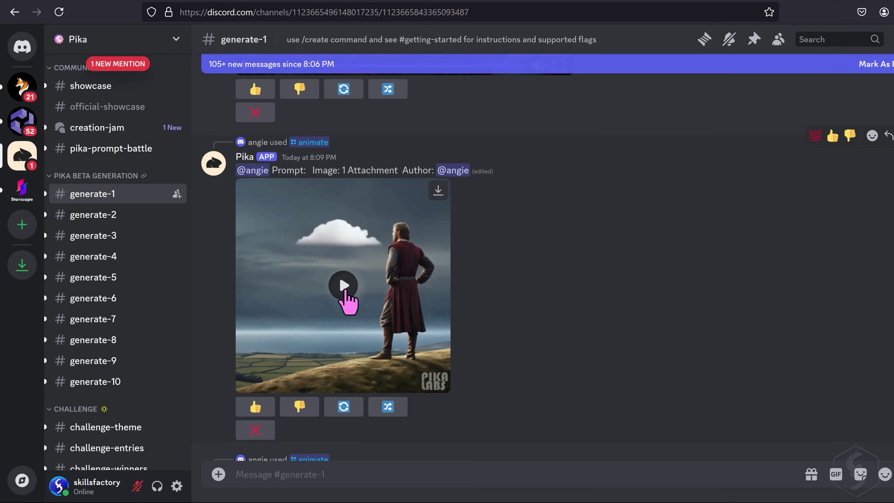
Step: Play several community videos in the Discord generate-1 channel, starting with the man watching a cloud
left_click(343, 290)
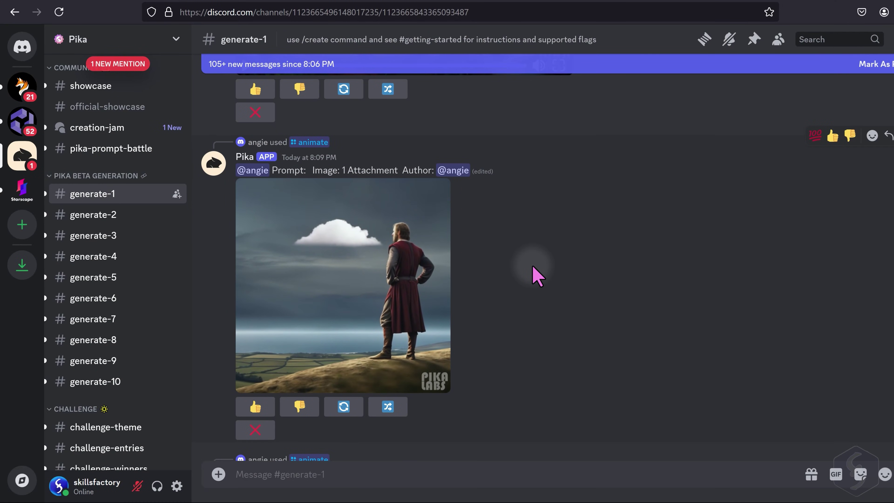
scroll(538, 276, "down", 10)
left_click(335, 197)
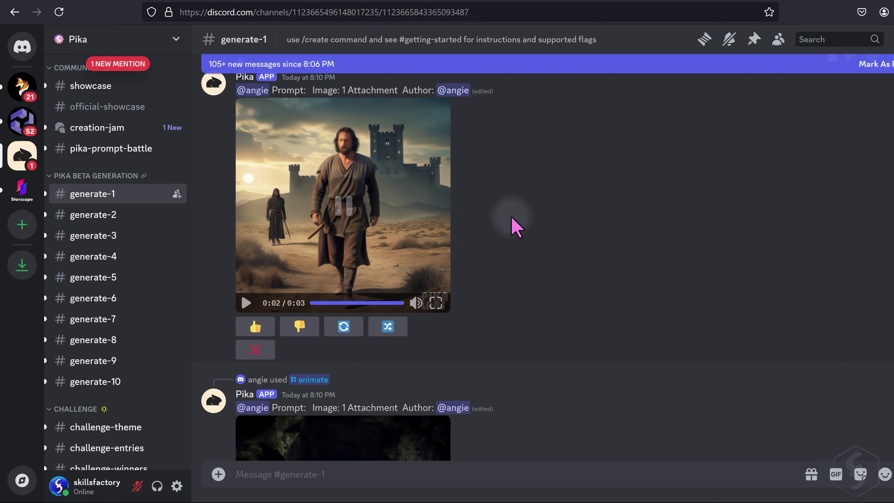
scroll(512, 214, "down", 5)
scroll(512, 219, "down", 6)
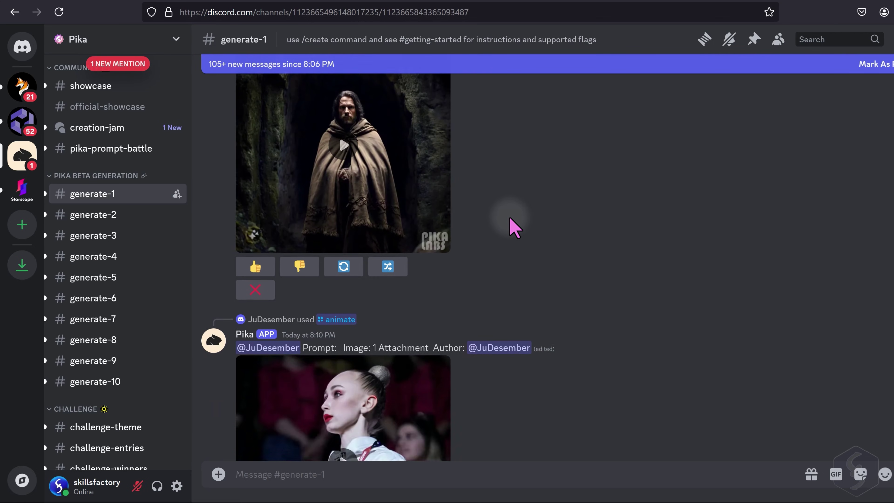
left_click(338, 283)
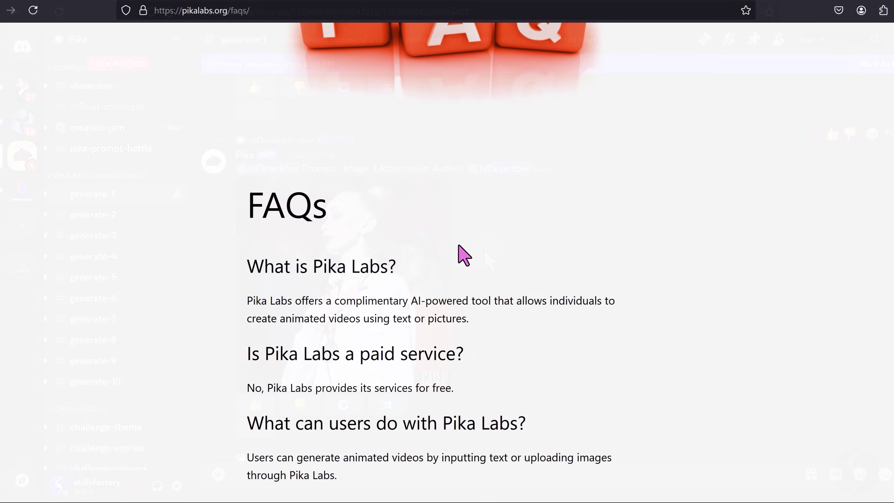
Step: Follow the official Discord server link in the Pika Labs FAQs and accept the invite to join
scroll(459, 253, "down", 5)
scroll(708, 287, "down", 3)
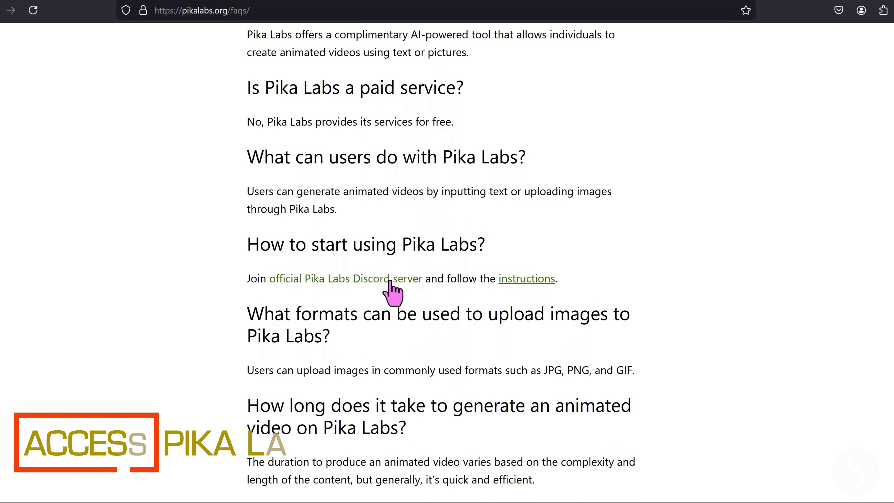
left_click(373, 281)
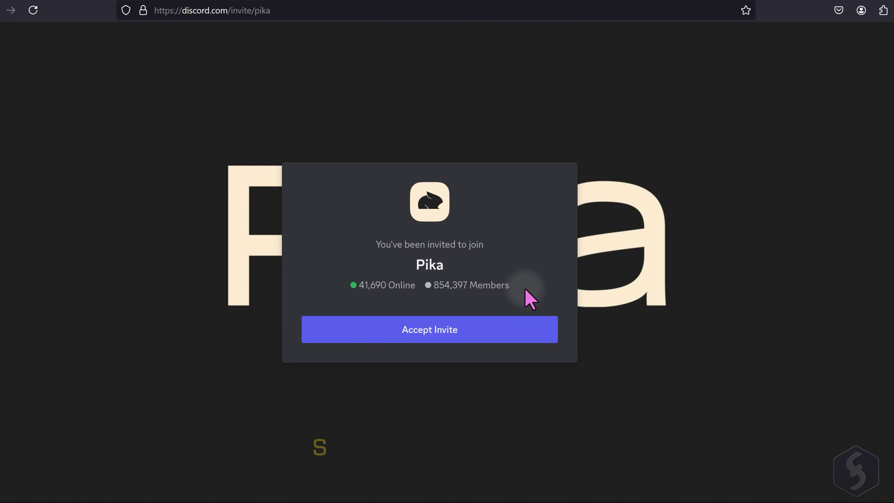
left_click(444, 338)
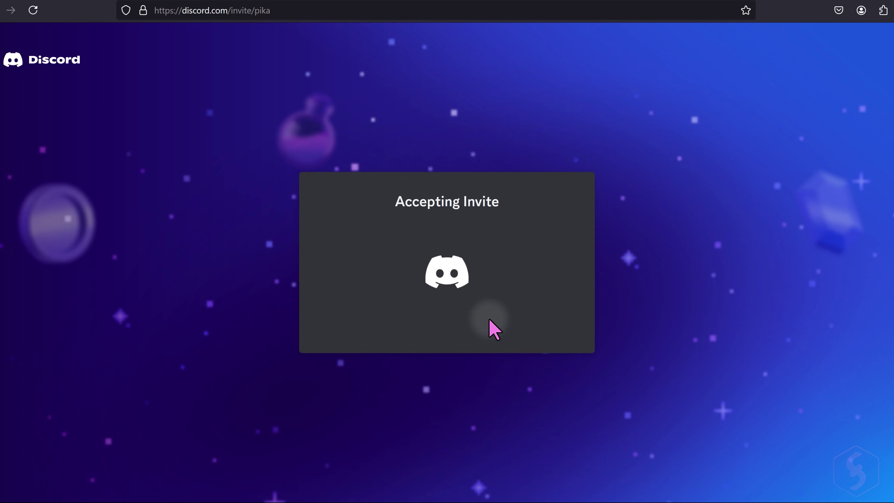
Step: Look through the Pika server's beta generation channels, viewing generate-1 and then generate-10
scroll(477, 160, "down", 3)
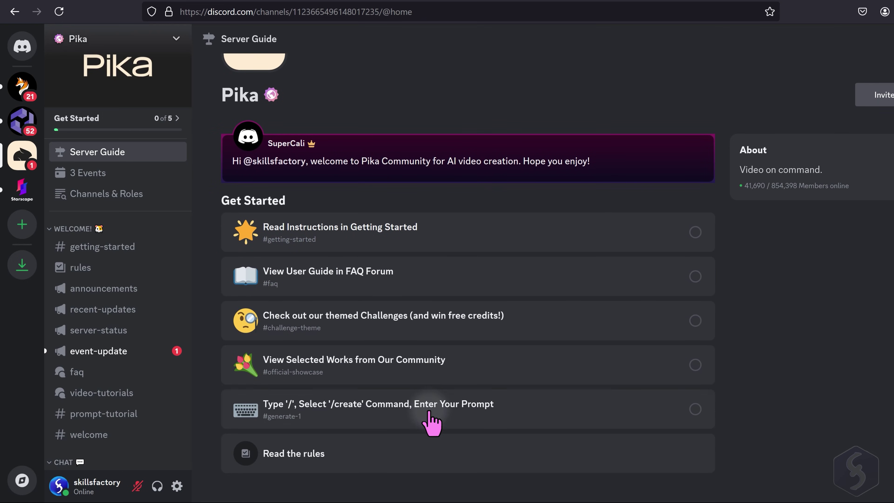
scroll(117, 246, "down", 15)
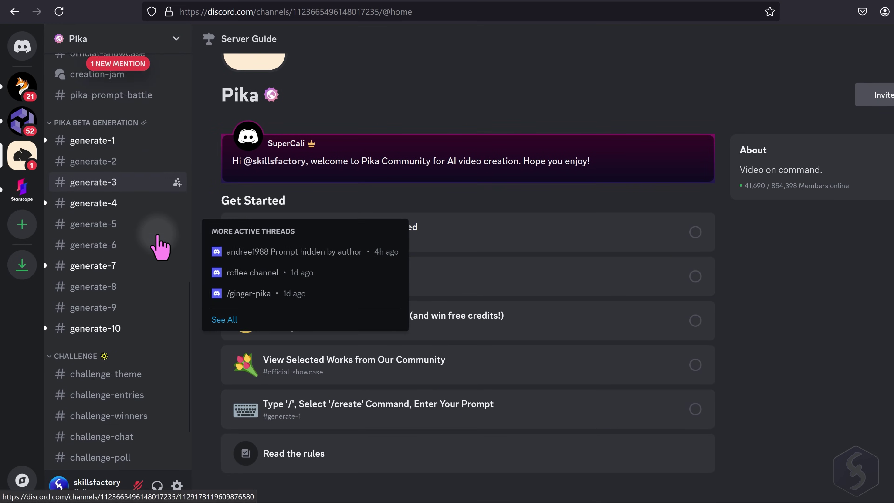
left_click(145, 167)
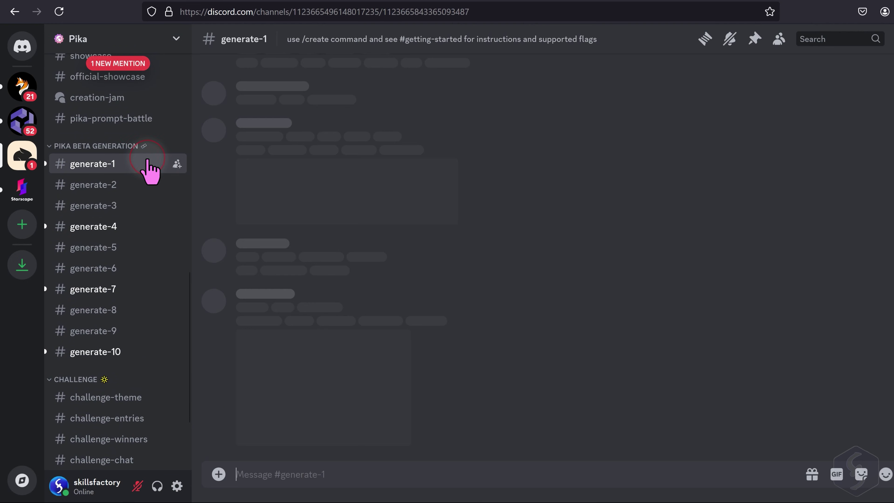
scroll(551, 177, "down", 10)
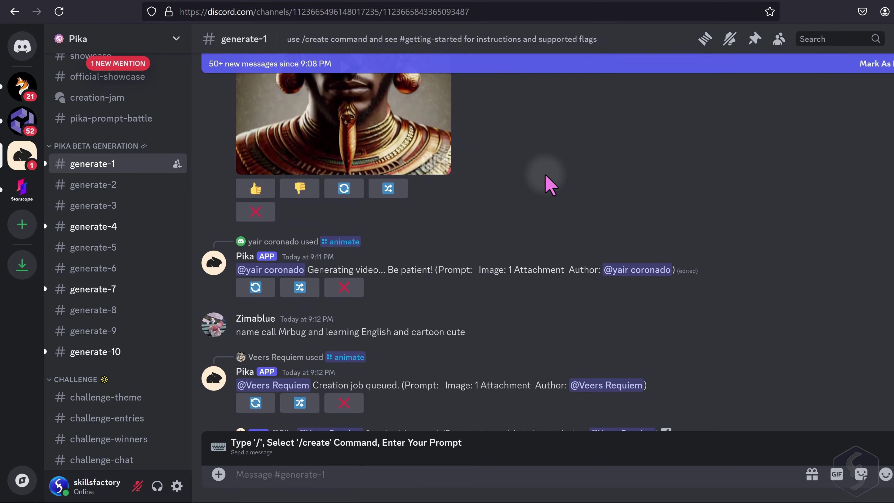
left_click(109, 227)
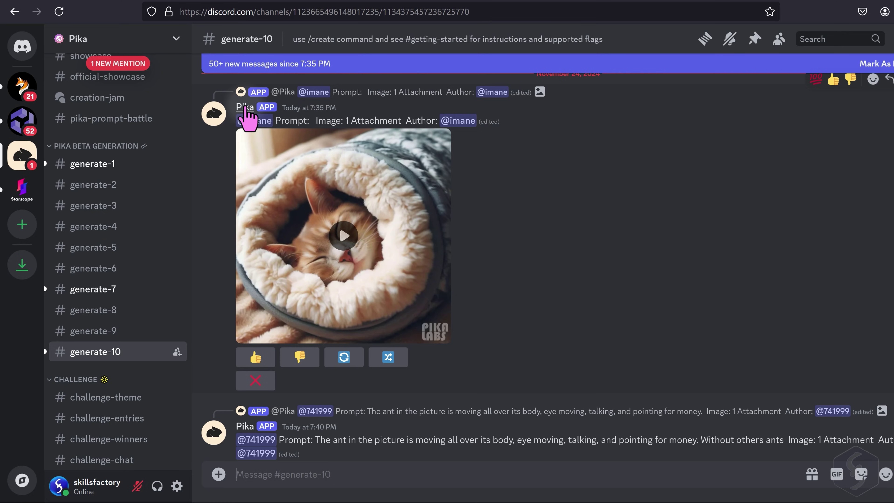
Step: Start a direct message with the Pika bot and use /create with the prompt "a steam train stopped in a station"
right_click(246, 110)
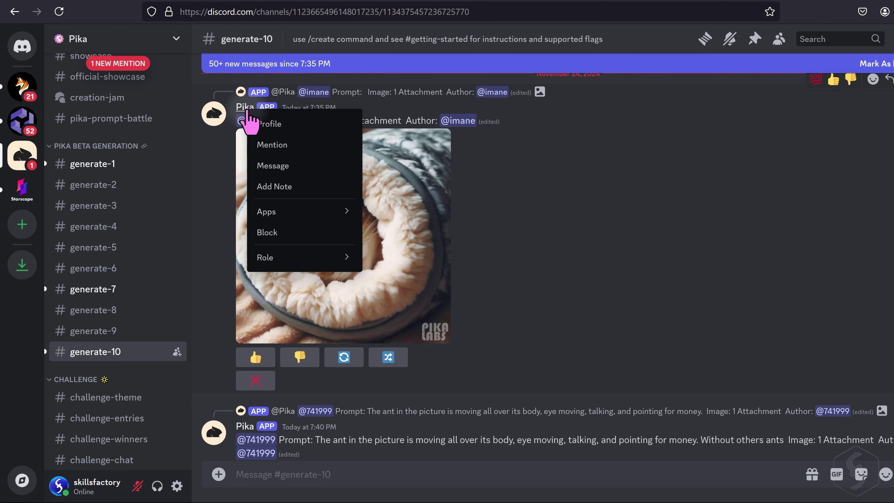
left_click(316, 170)
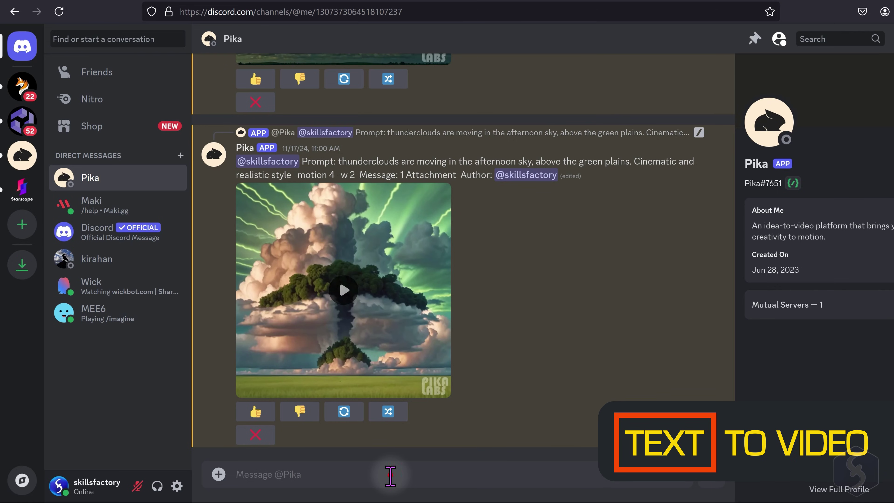
type("/create")
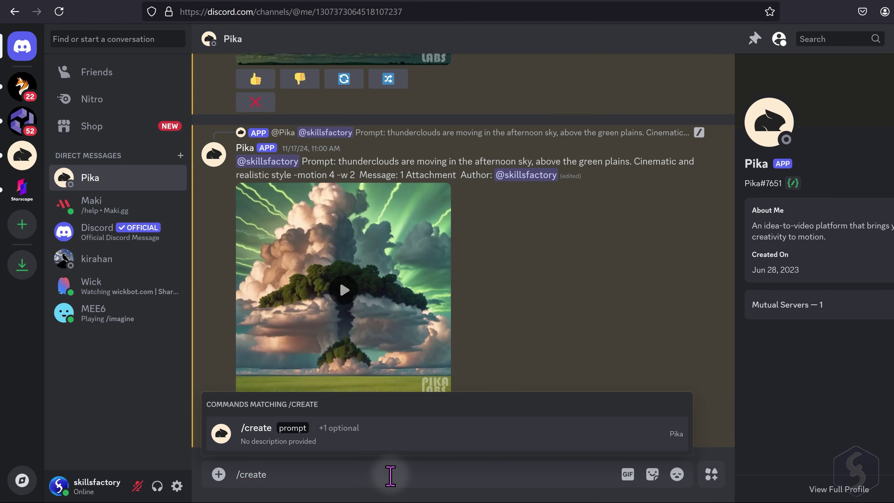
key("Tab")
type("a")
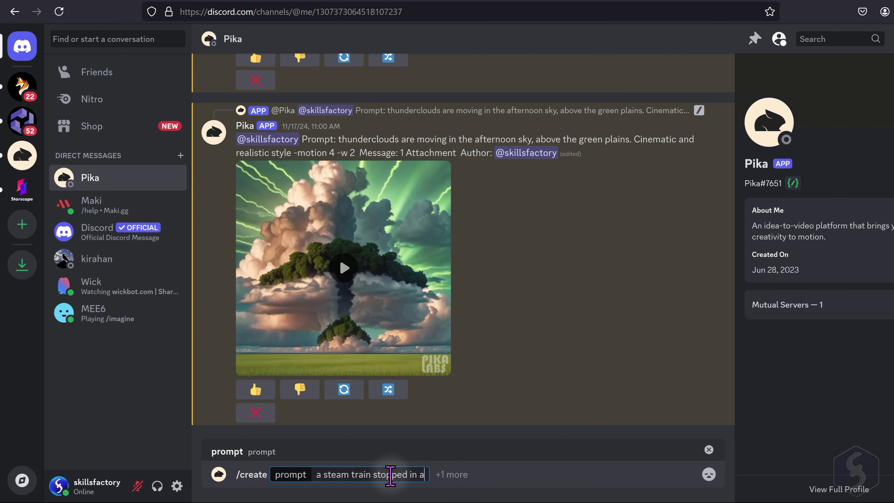
key("Return")
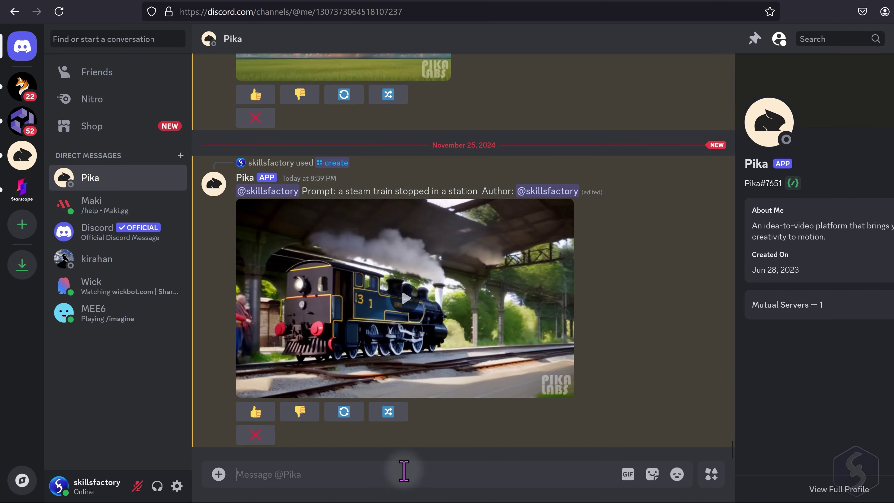
Step: Play the first steam train video and its regenerated version with the yellow locomotive
left_click(404, 299)
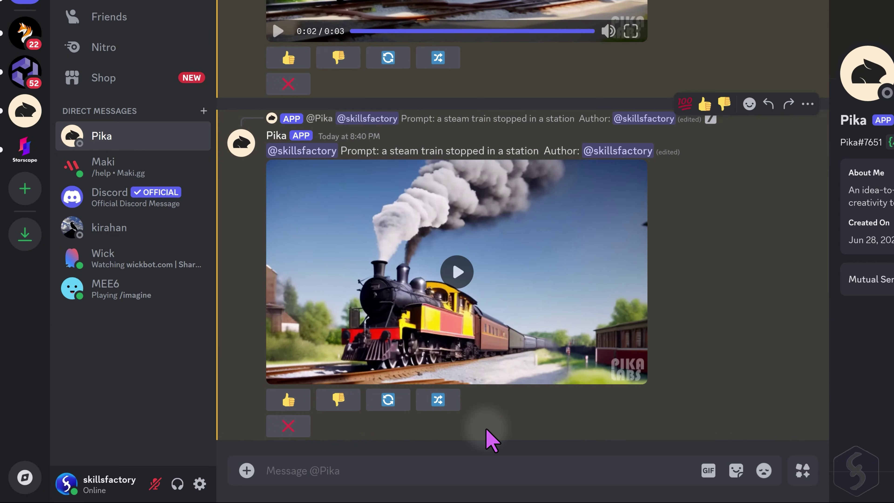
left_click(461, 271)
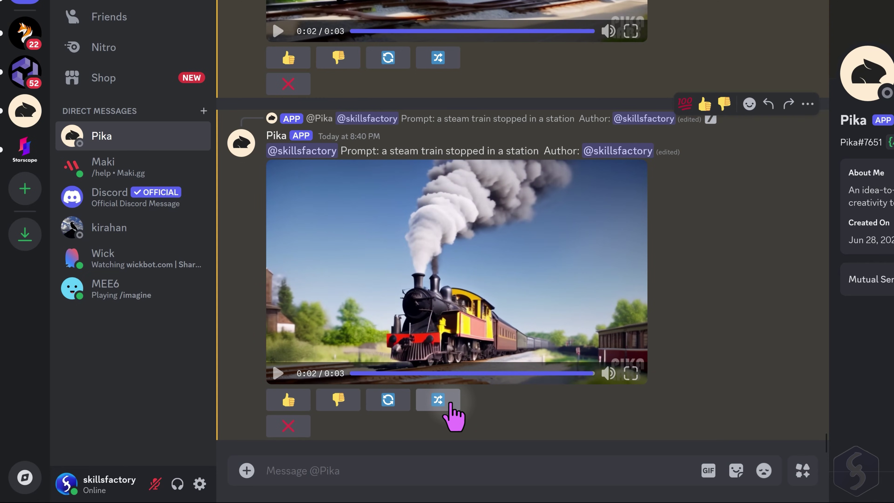
Step: Remix the yellow locomotive video with "in the icy mountains" added to its prompt, and play the new video
left_click(451, 403)
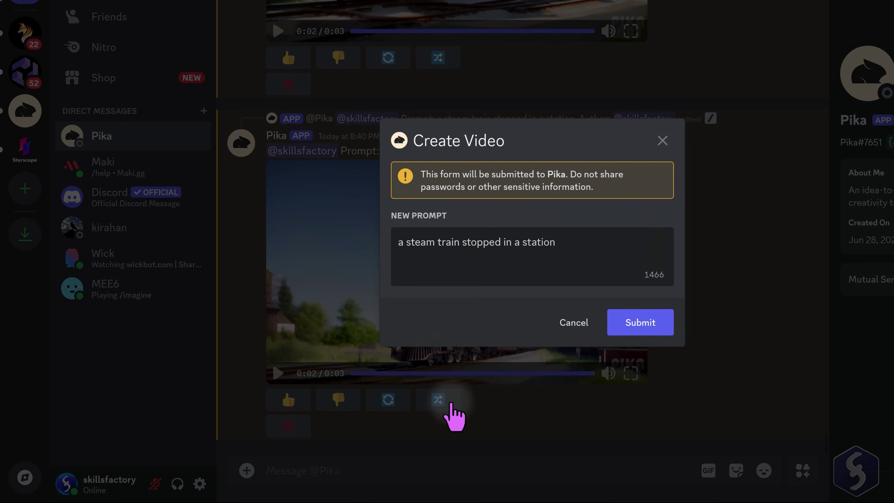
left_click(544, 243)
type("in the icy mountains")
left_click(640, 322)
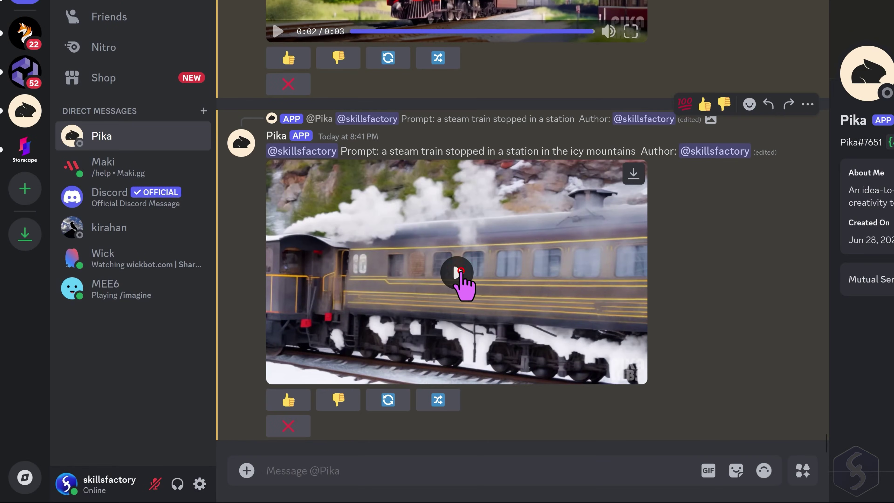
left_click(460, 270)
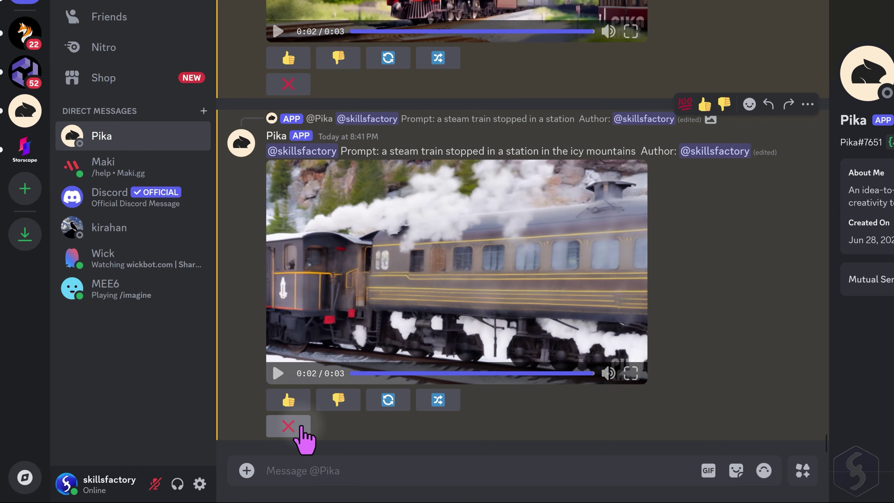
Step: Open the delete confirmation for the icy mountains train video and dismiss it without deleting
left_click(302, 433)
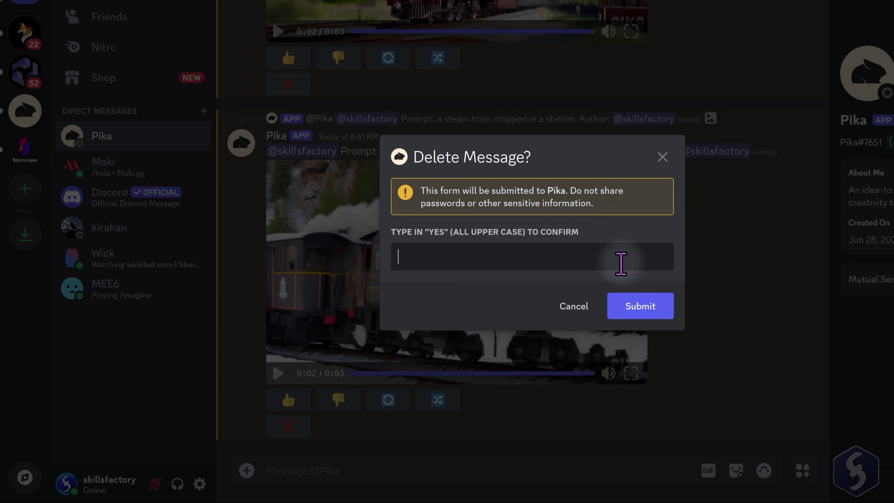
left_click(429, 429)
Step: Begin a /create prompt with "a colorful kite is flying high in the sky in the afternoon, far from the crowds."
left_click(397, 458)
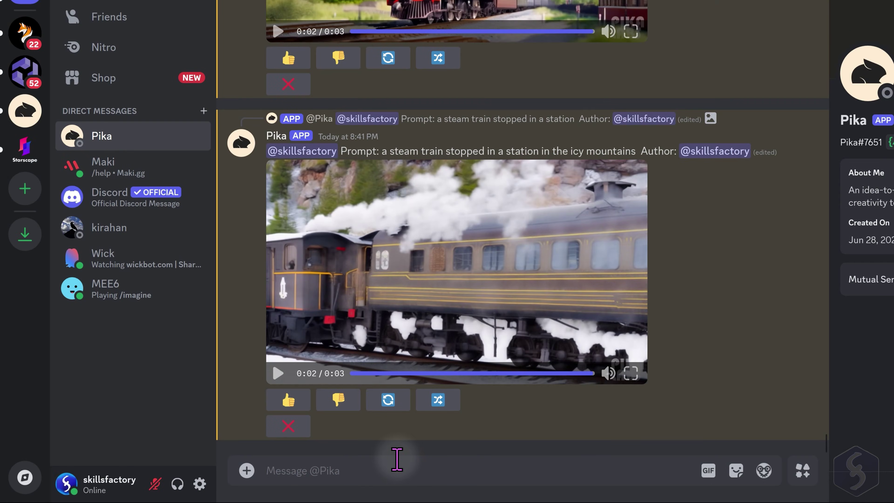
type("/create")
key("Tab")
type("a")
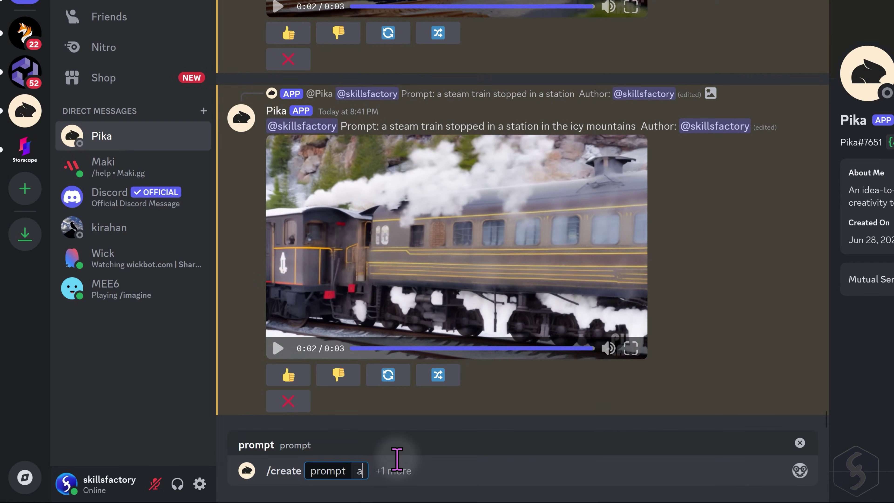
type(" colorful kite is flying high in the sky in the afternoon, far from the crowds.")
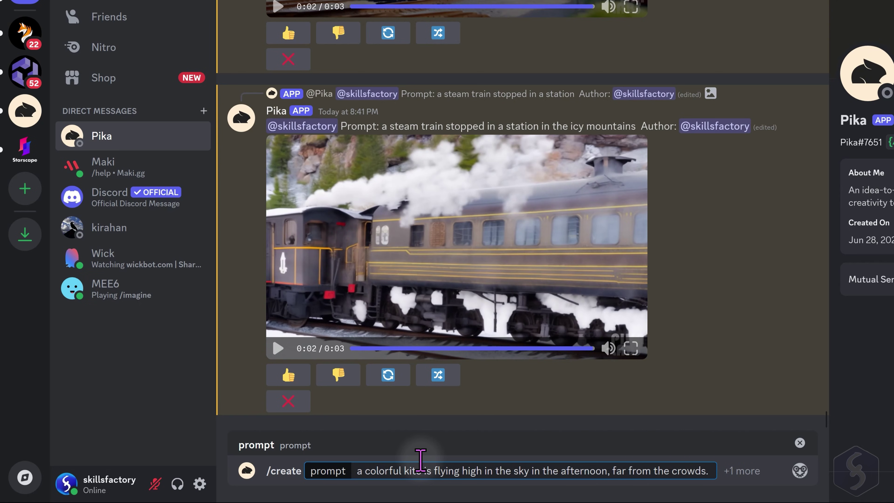
Step: Complete the kite prompt with "Everything is cheerful and funny, weather is sunny and smoothly windy. All in a 3D animation style." and submit it
type("verything is cheerful and funny, weather is sunny and smoothly windy. All in a 3D animat")
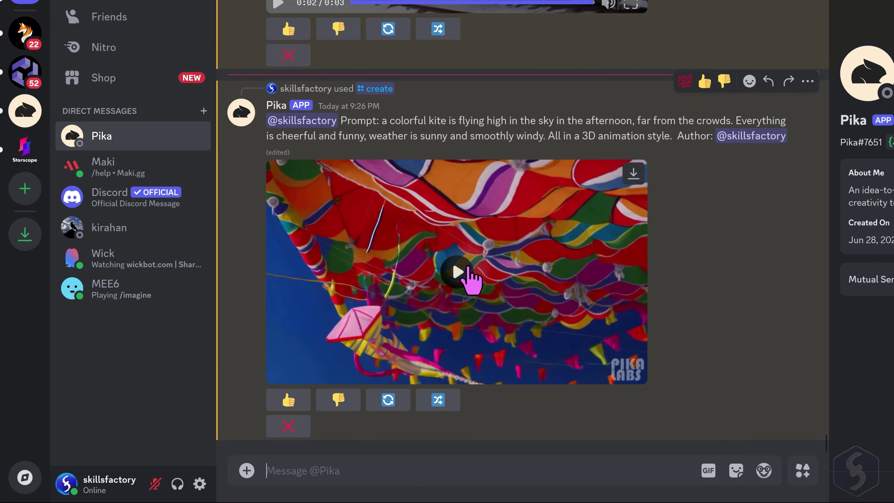
Step: Play the two generated kite videos and the flying newspaper video to compare the results
left_click(459, 273)
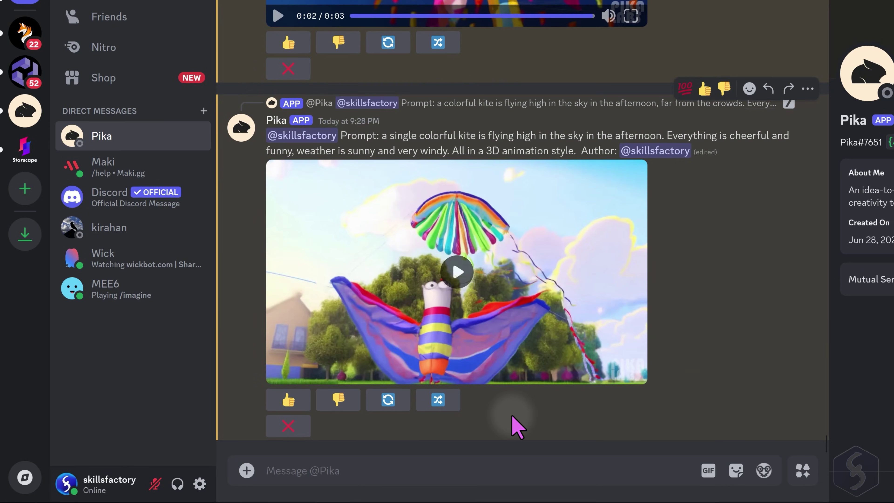
left_click(457, 272)
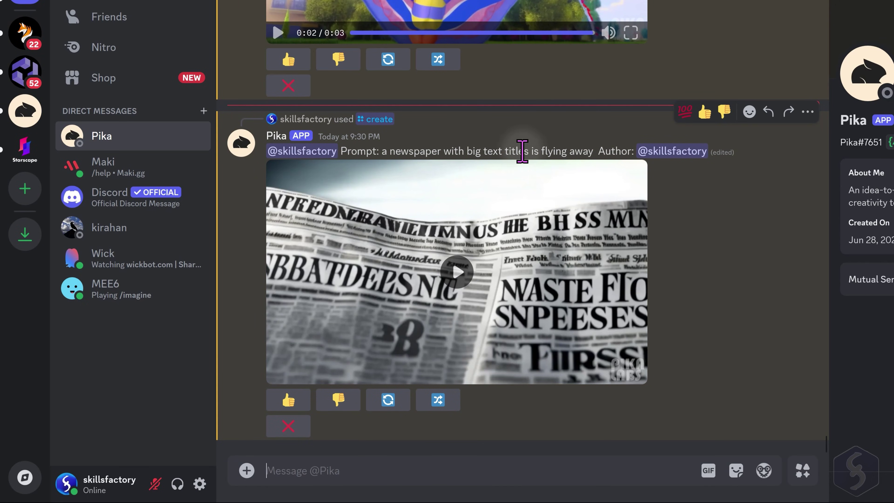
left_click(461, 271)
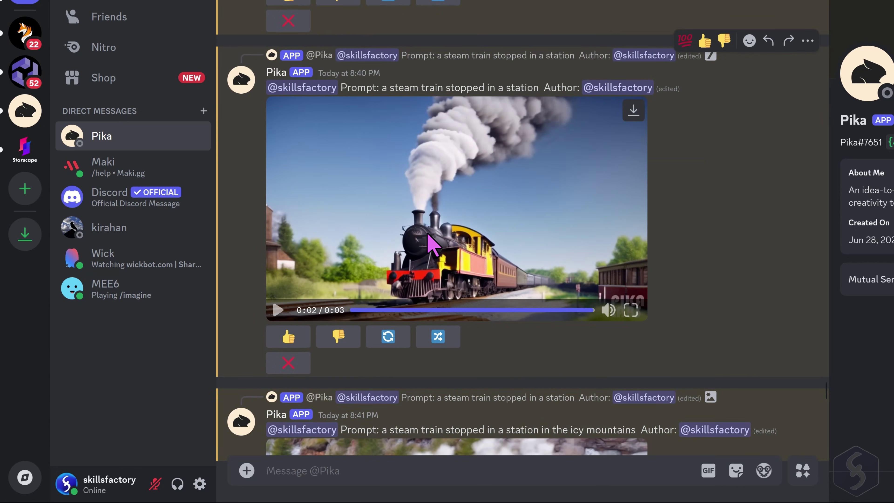
Step: Download the video of the steam train stopped in a station and play the saved file in VLC
left_click(633, 112)
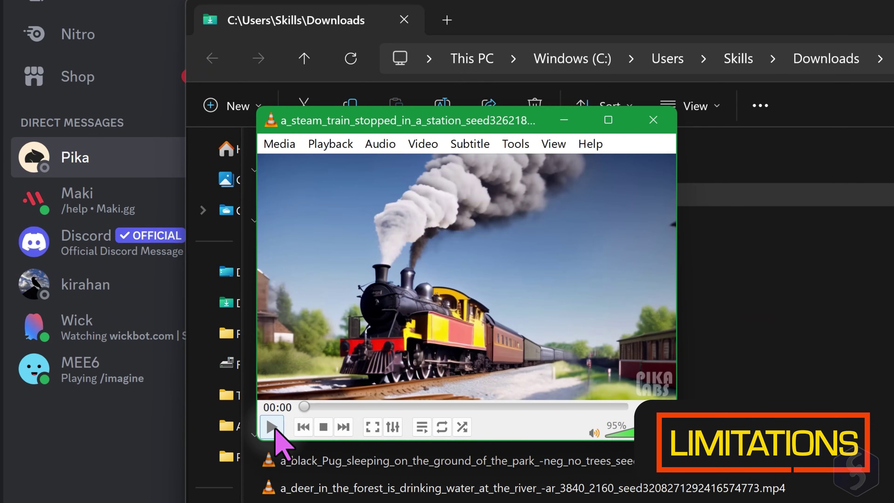
left_click(273, 426)
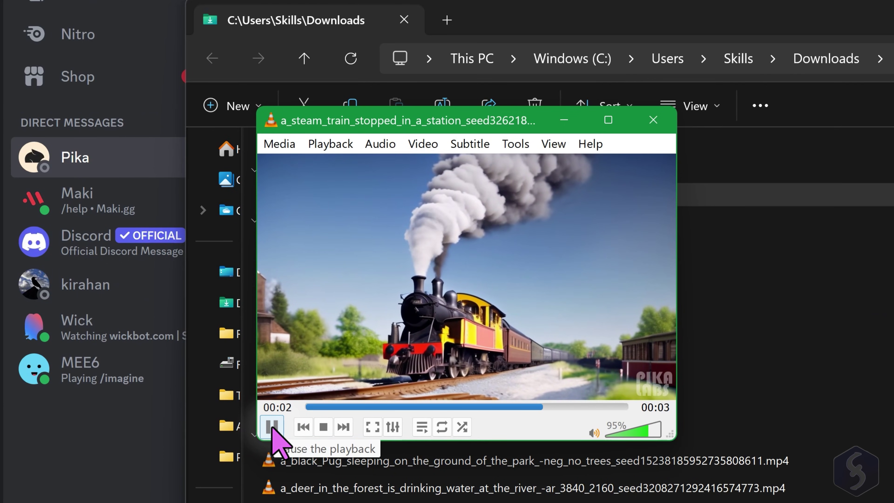
left_click(273, 426)
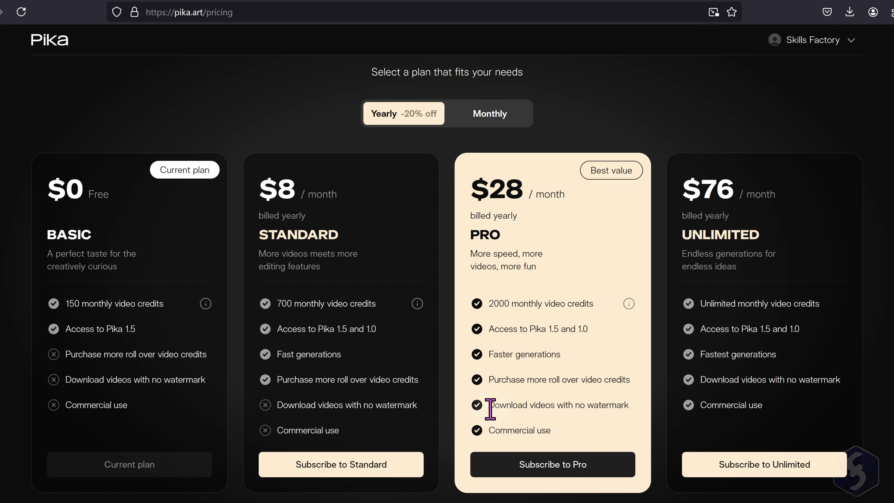
Step: Highlight the Pro plan's "Download videos with no watermark" feature on the Pika pricing page
left_click_drag(490, 408, 607, 409)
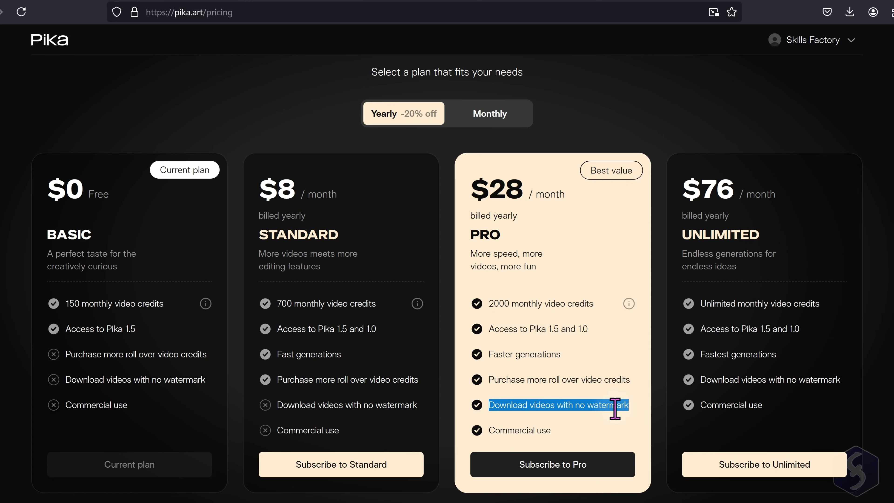
left_click(615, 408)
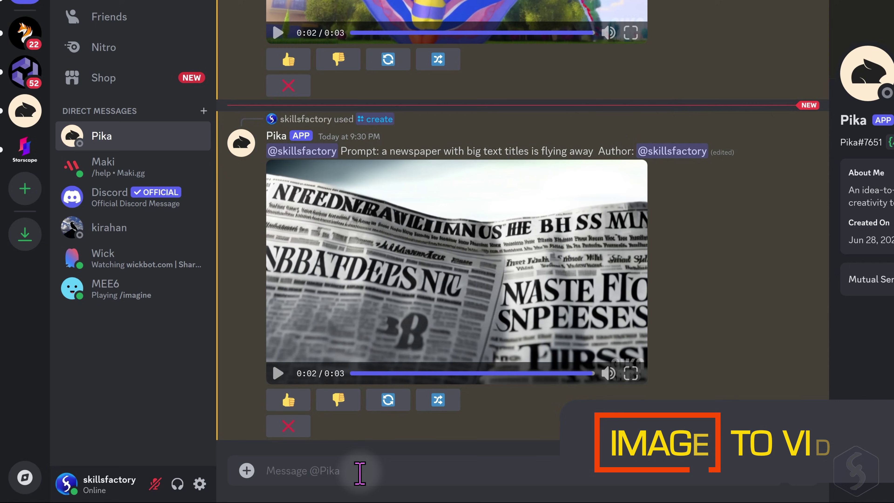
Step: Generate a video from the deer image with the /animate command and no text prompt, and play the result
left_click(359, 471)
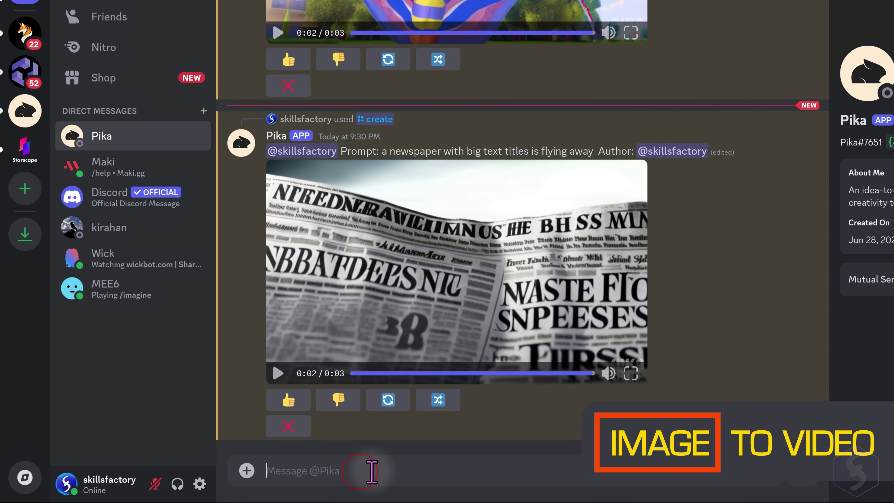
type("/animate")
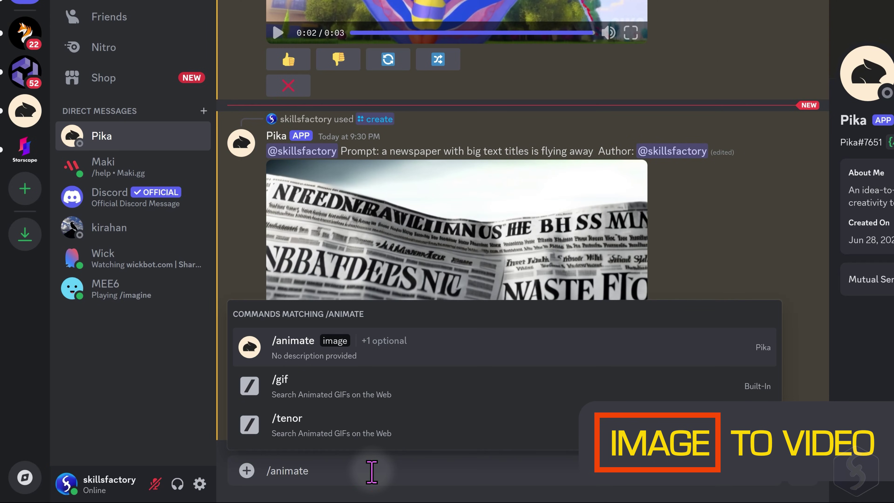
key("Return")
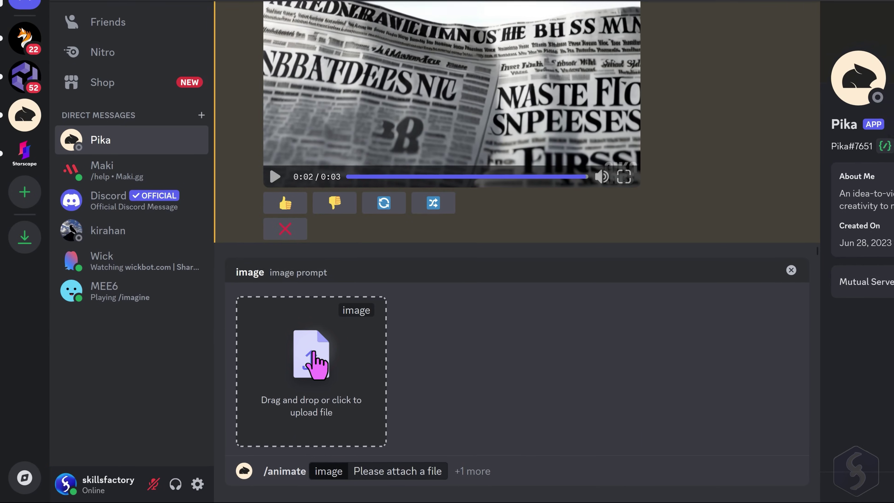
left_click(311, 362)
left_click(167, 29)
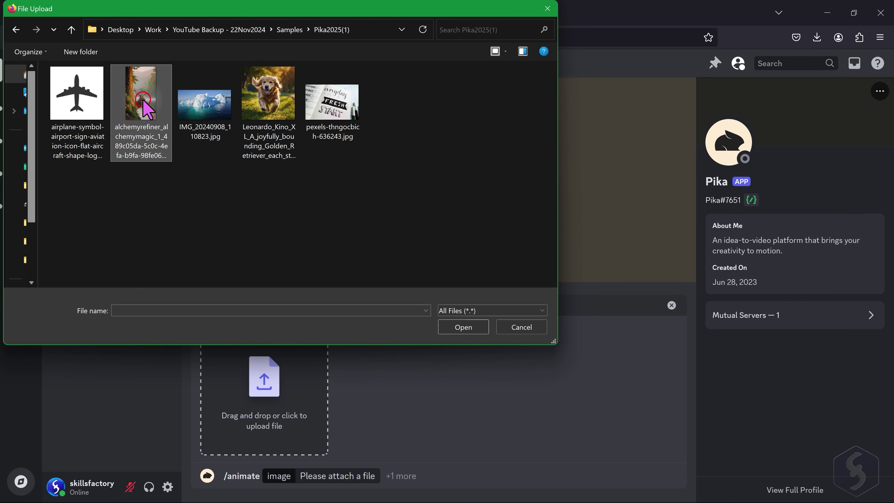
left_click(471, 330)
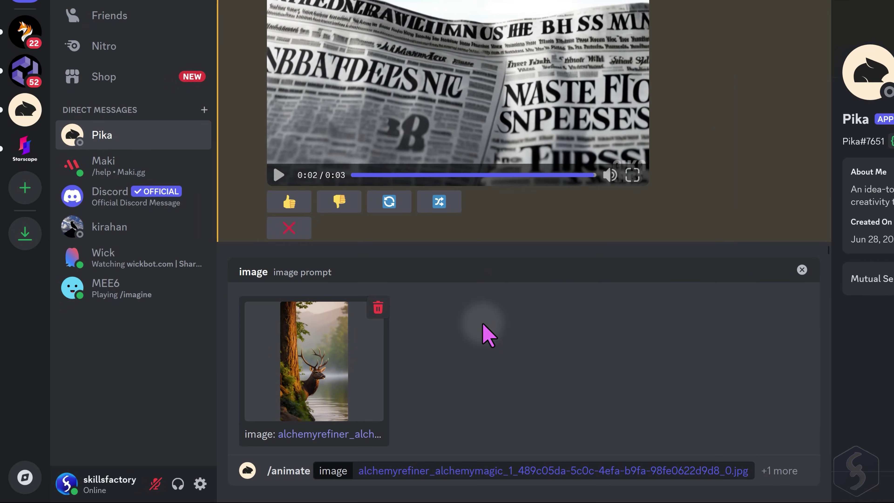
left_click(654, 470)
key("Return")
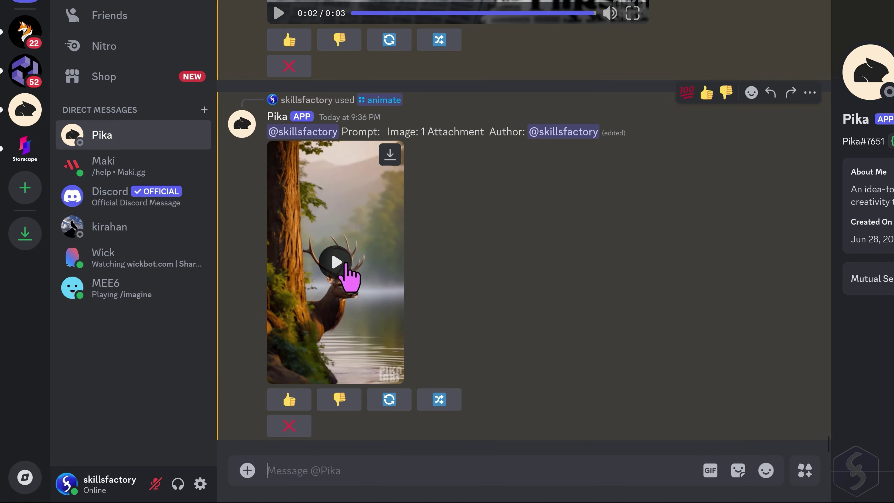
left_click(345, 265)
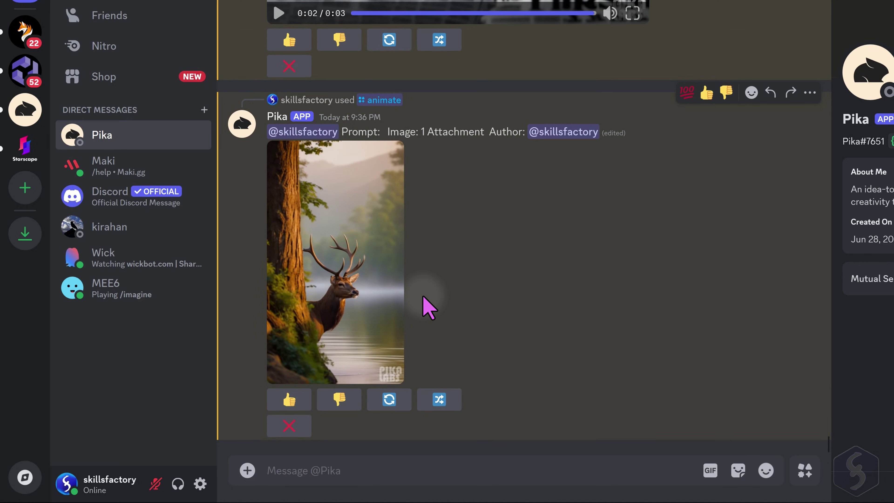
Step: Animate the deer image with "a deer near the river is watching carefully for predators nearby while standing next to the river" and play the result
key("Up")
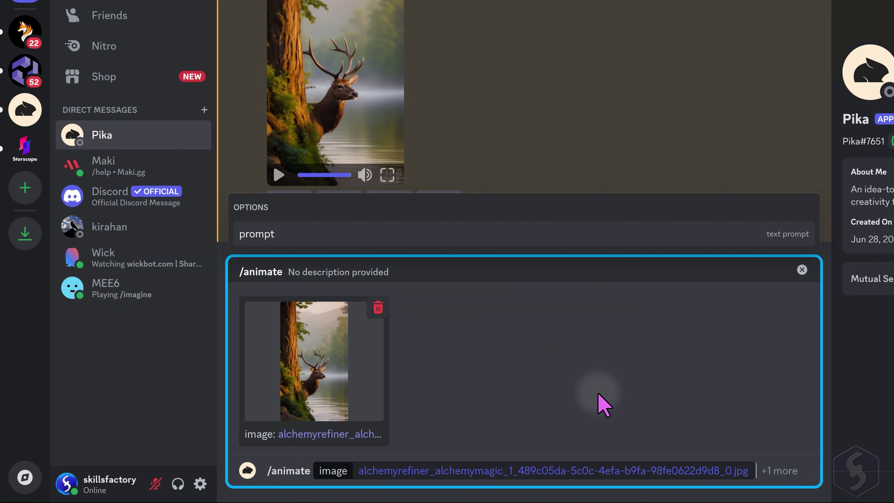
key("Tab")
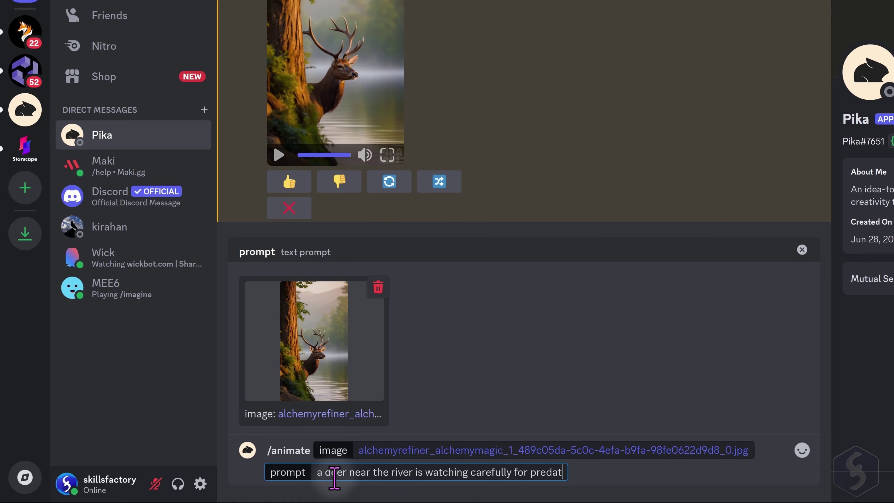
left_click(605, 481)
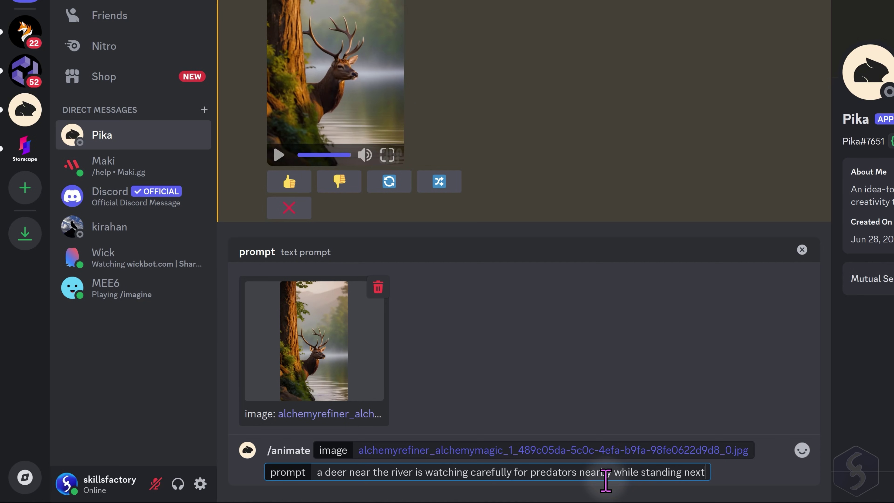
type("the river")
key("Return")
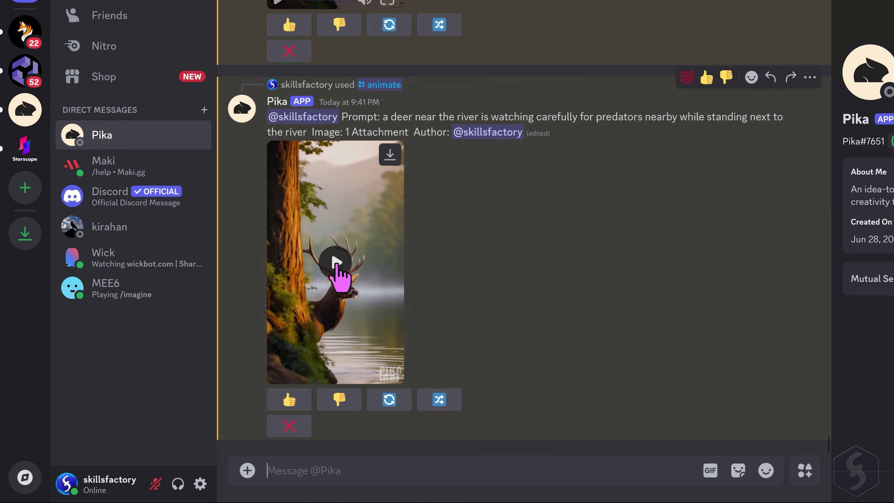
left_click(336, 266)
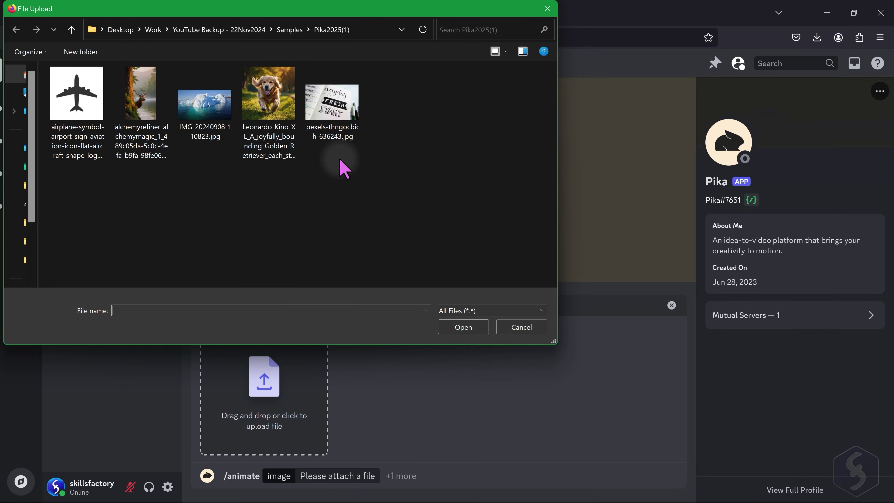
Step: Animate the "everyday is a fresh start" notebook image with the prompt "closing the book showing this page" and play the result
left_click(335, 116)
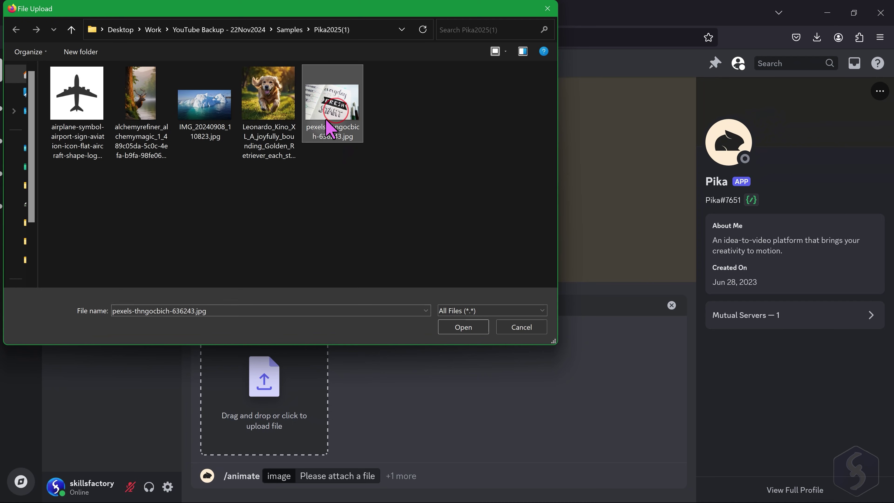
left_click(462, 327)
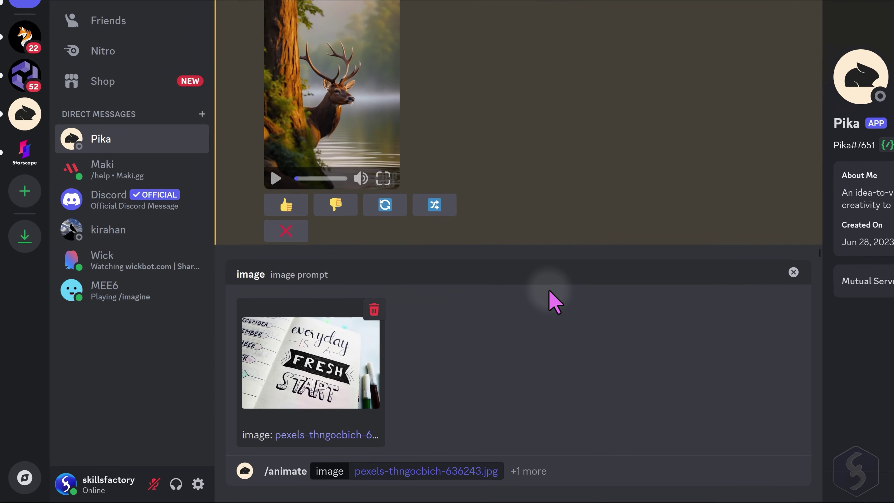
key("Tab")
type("closing the book showi")
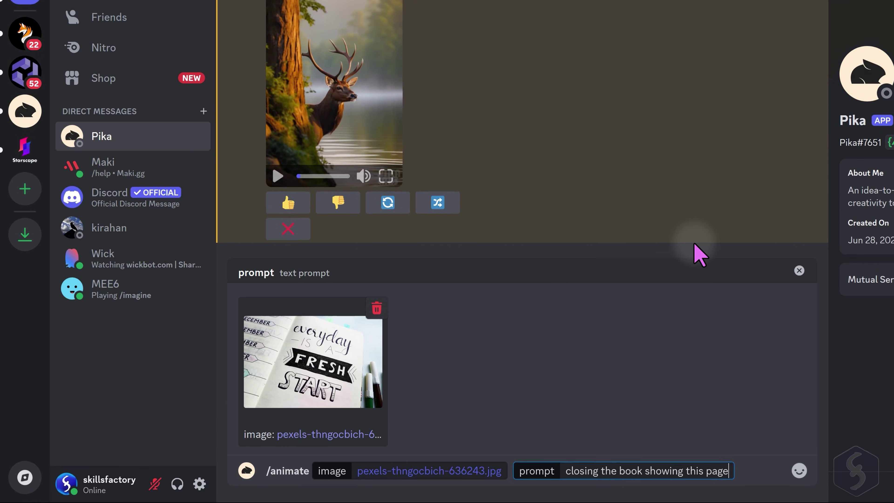
key("Return")
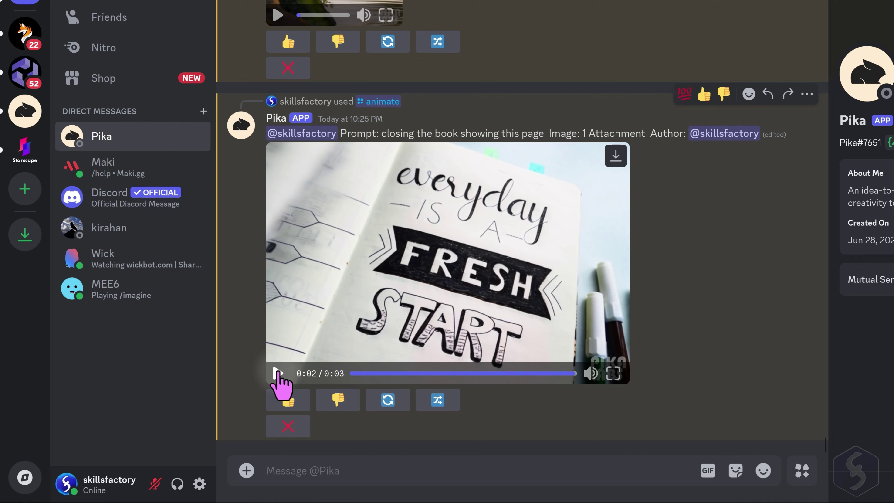
left_click(278, 373)
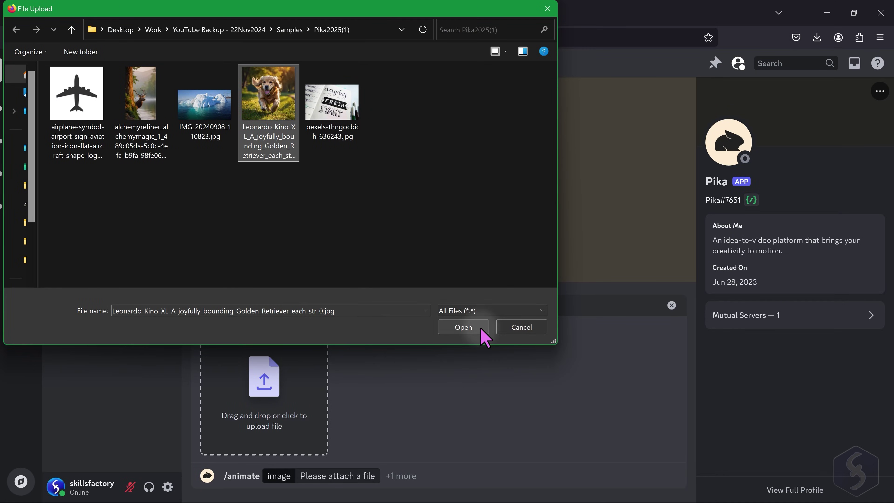
Step: Animate the Golden Retriever image with the prompt "the dog is running in the park" and play the result
left_click(480, 328)
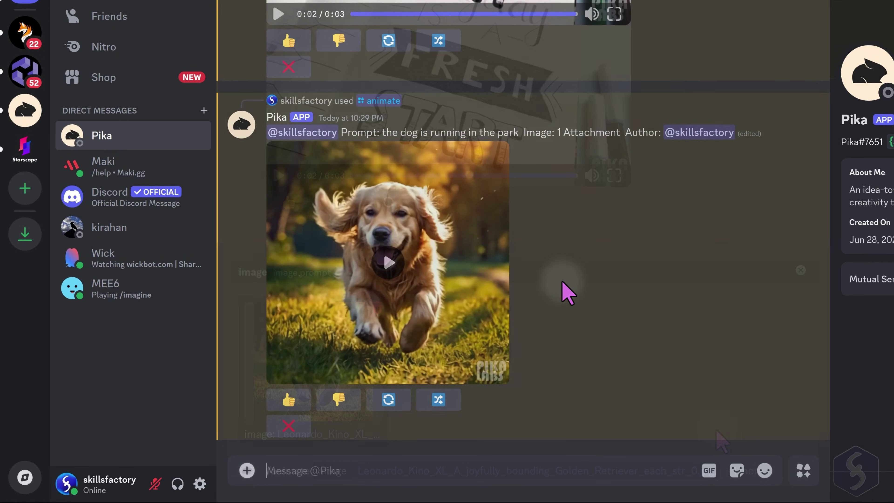
left_click(390, 264)
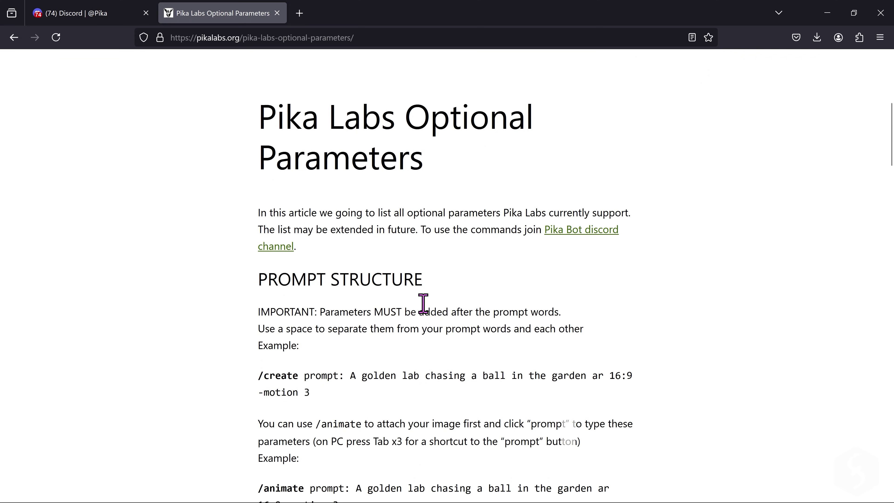
Step: Review the prompt structure, motion example and camera section on the Pika Labs Optional Parameters page
scroll(404, 264, "down", 3)
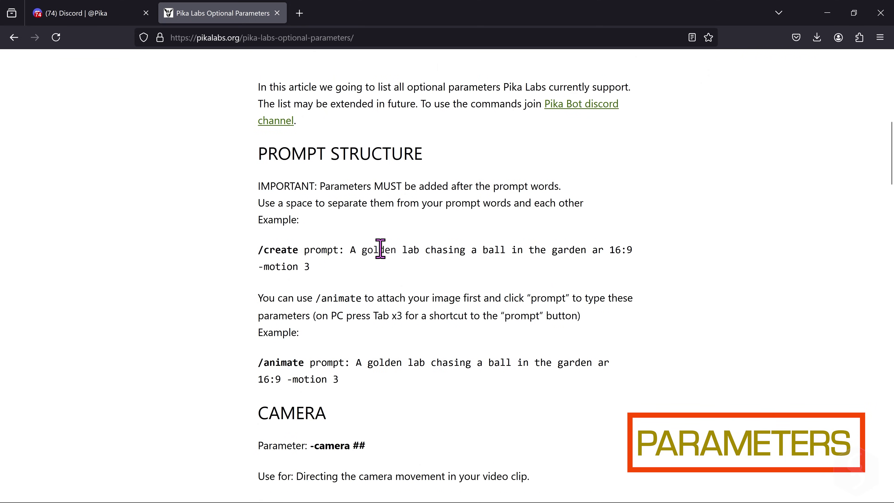
left_click(264, 268)
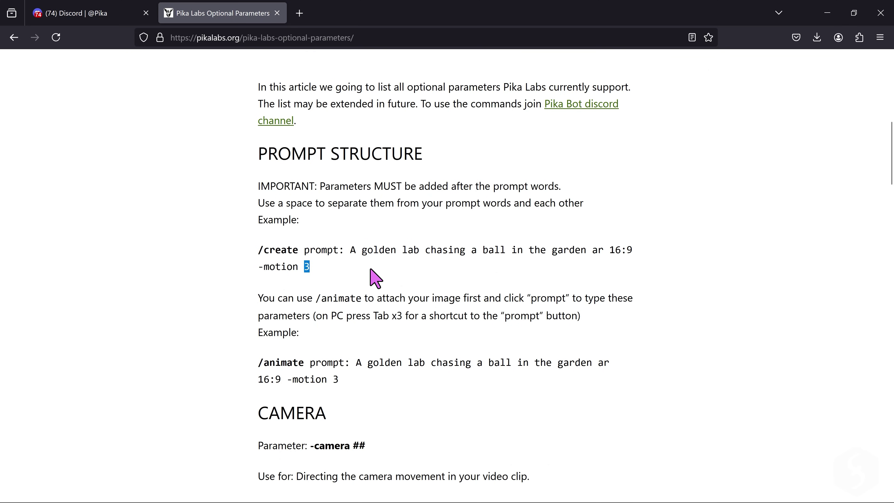
scroll(366, 268, "down", 4)
scroll(358, 258, "down", 4)
scroll(358, 259, "down", 5)
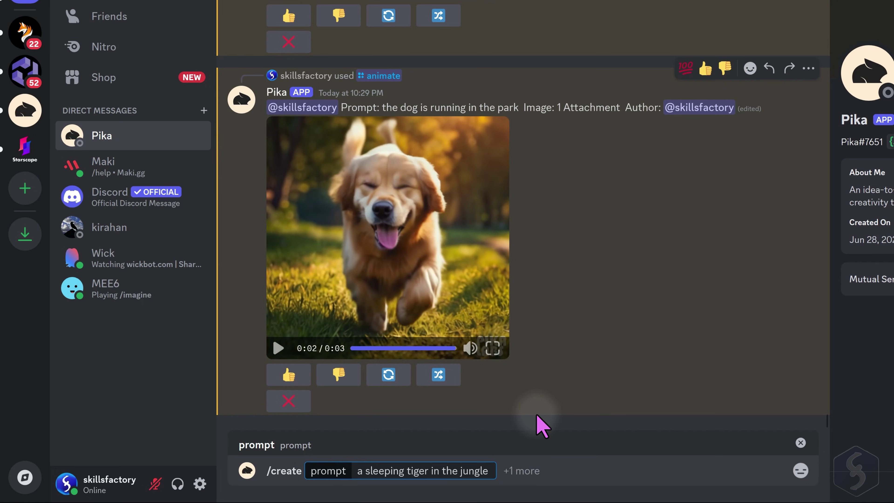
Step: Create a video from "a sleeping tiger in the jungle -ar 4:3" and play the result
type("-ar 4:3")
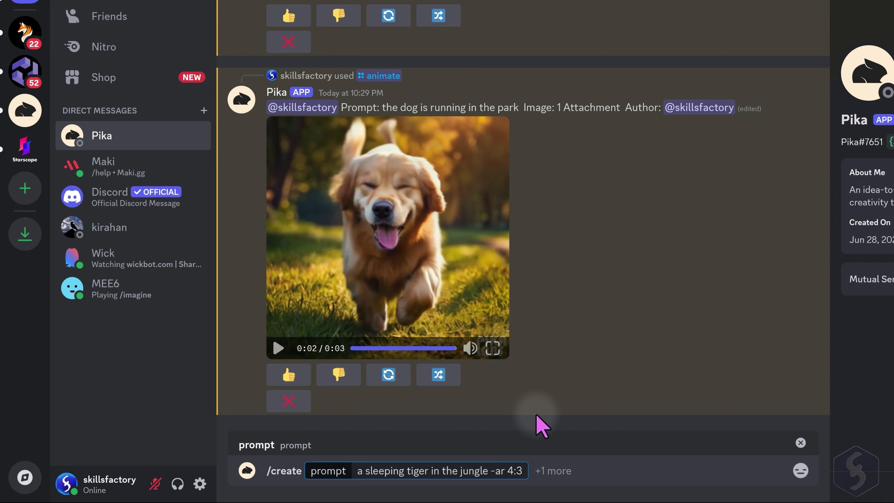
key("Return")
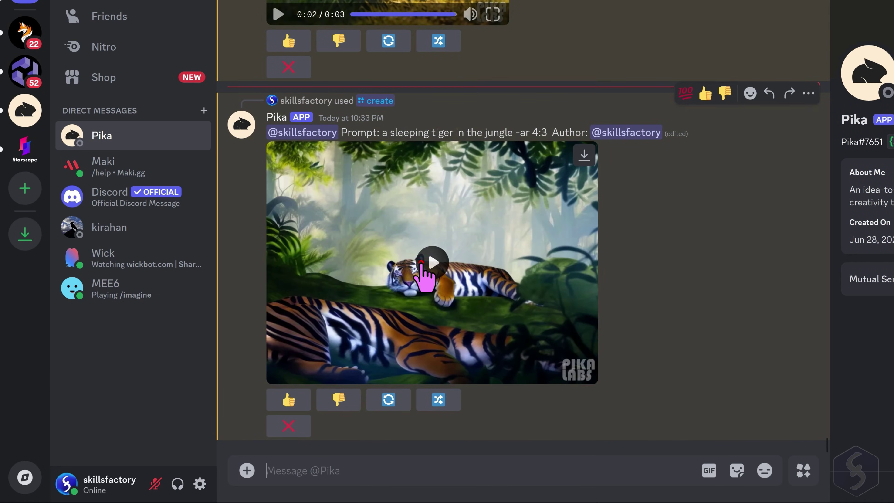
left_click(422, 262)
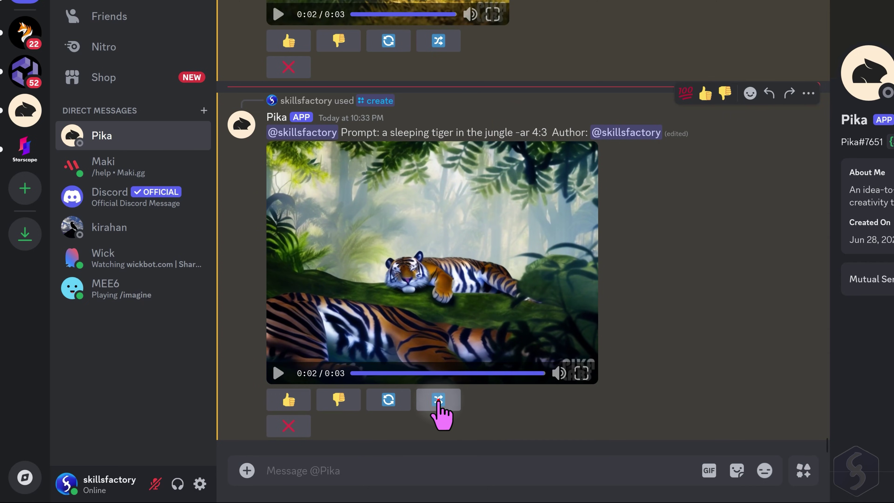
Step: Remix the sleeping tiger video with the aspect ratio parameter set to "-ar 3840:2160" and play the result
left_click(439, 400)
left_click(563, 242)
key("BackSpace")
key("BackSpace")
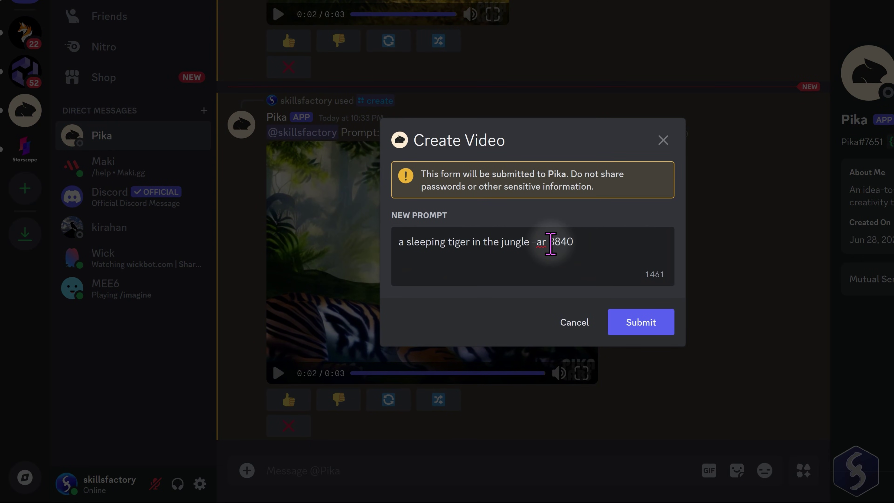
key("Return")
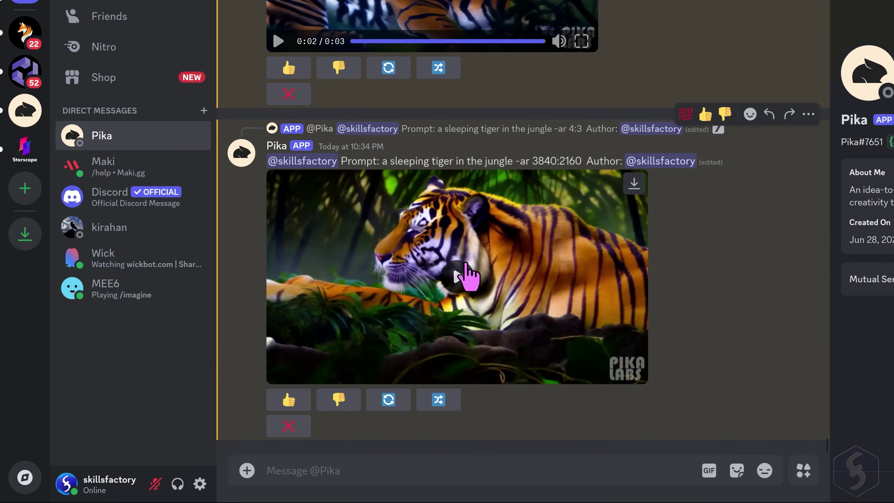
left_click(465, 287)
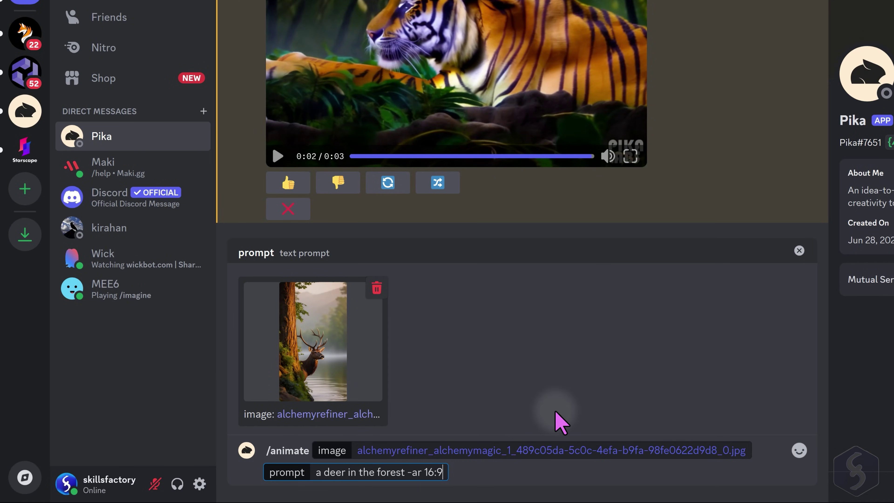
Step: Animate the deer image with "a deer in the forest -ar 16:9" and create a video from "a tiger running in the jungle -ar 4:3 -fps 12"
key("Return")
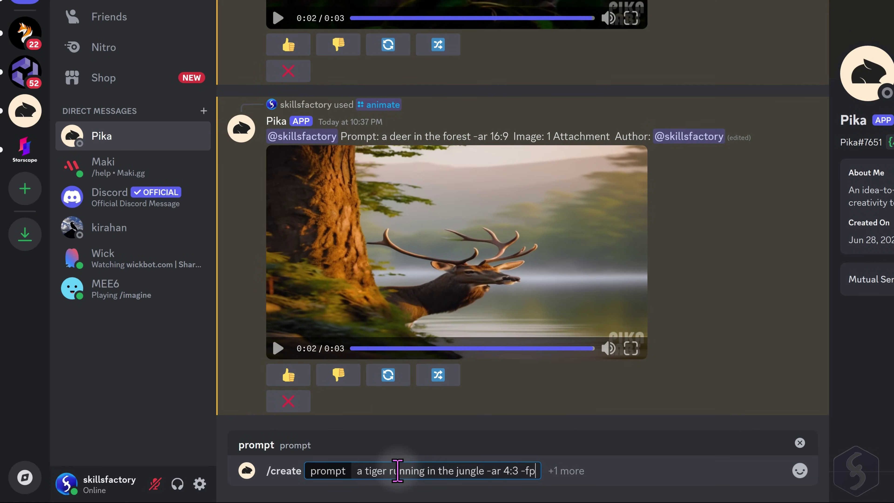
key("Return")
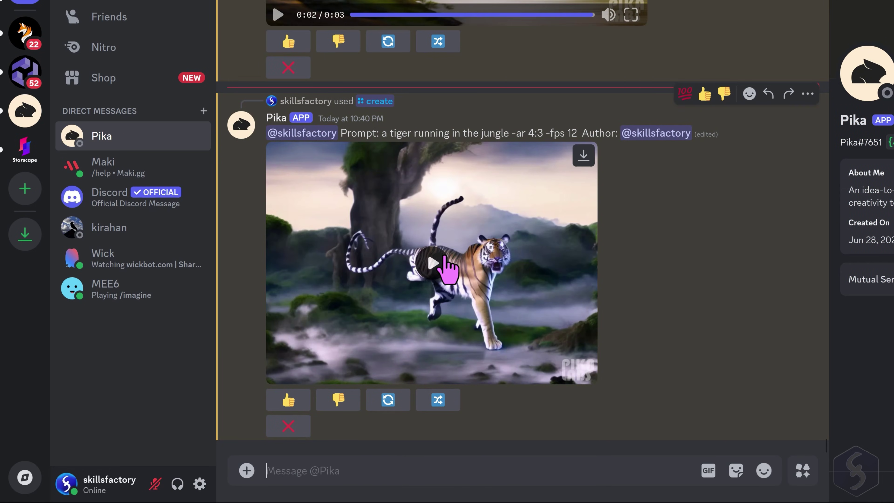
Step: Create videos from "a tiger in the jungle -motion 0" and "a tiger moving in the jungle -motion 4" and play the results
left_click(441, 258)
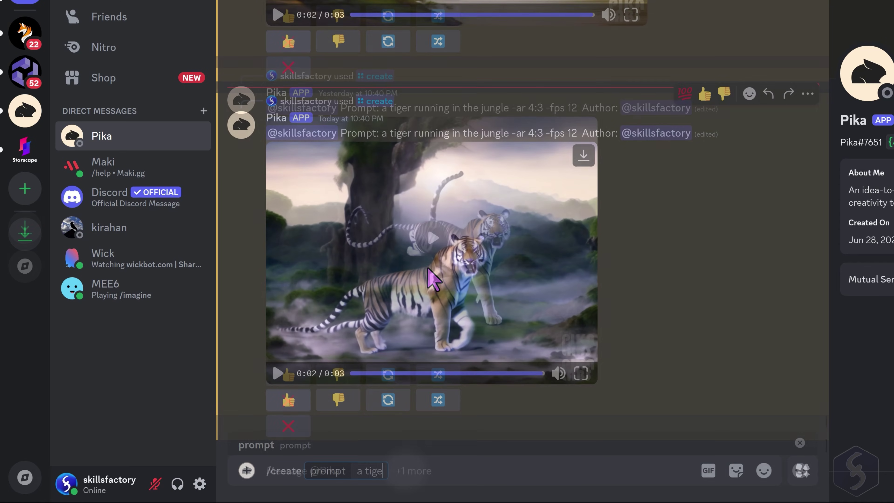
type("r in the jungle -motion 0")
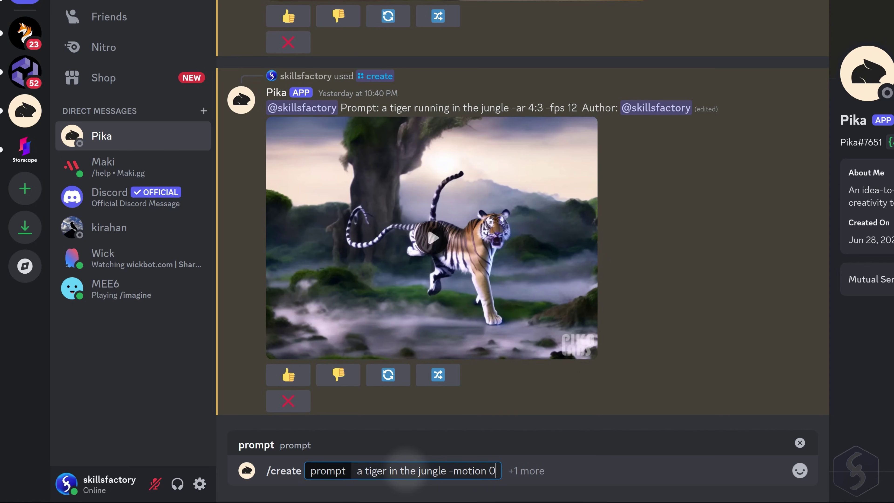
key("Return")
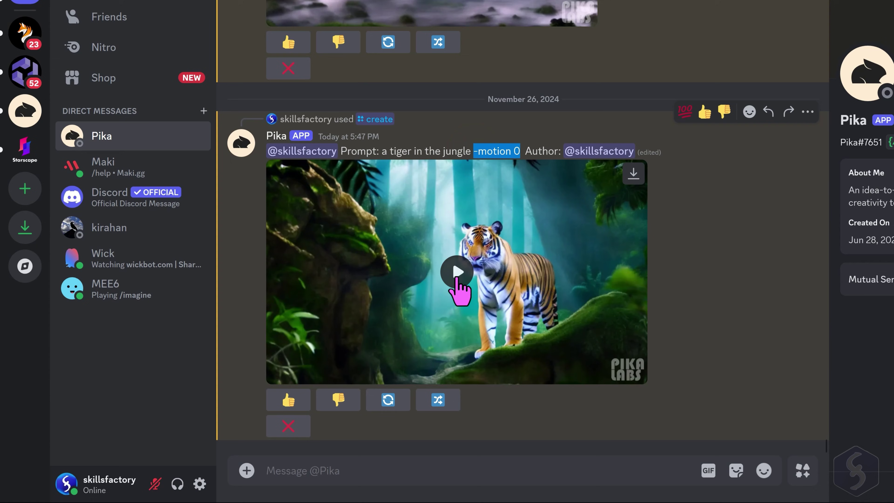
left_click(457, 278)
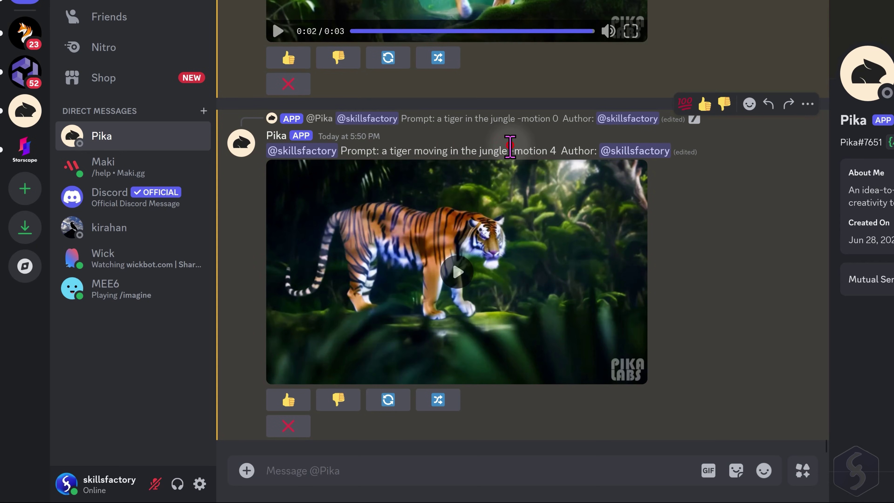
left_click_drag(509, 145, 557, 151)
left_click(456, 272)
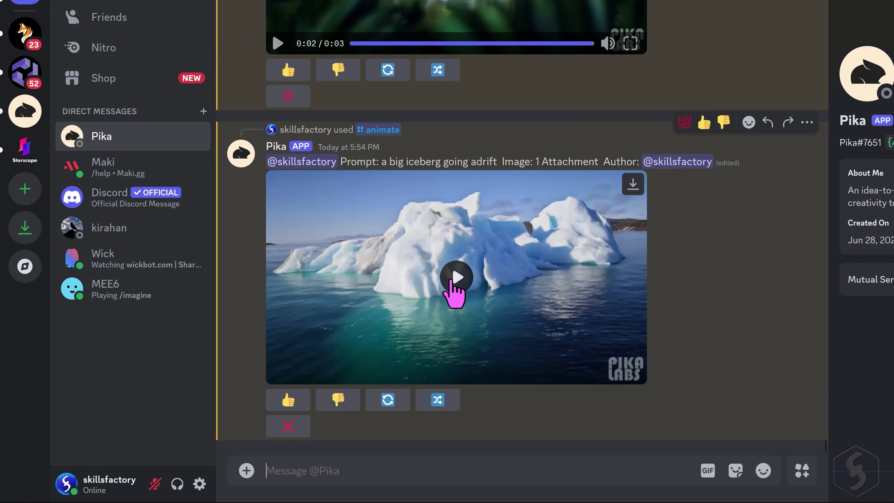
Step: Play the "a big iceberg going adrift" animation, remix it with "-camera zoom out" added to the prompt and play the result
left_click(451, 279)
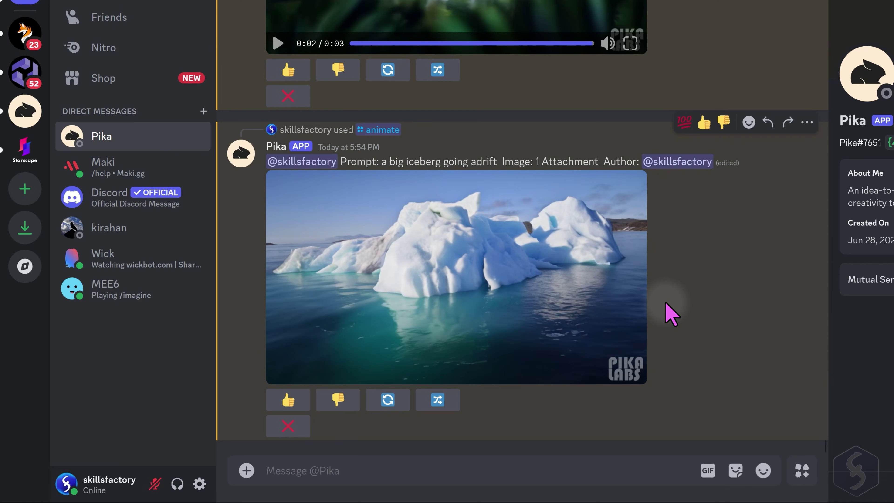
left_click(437, 399)
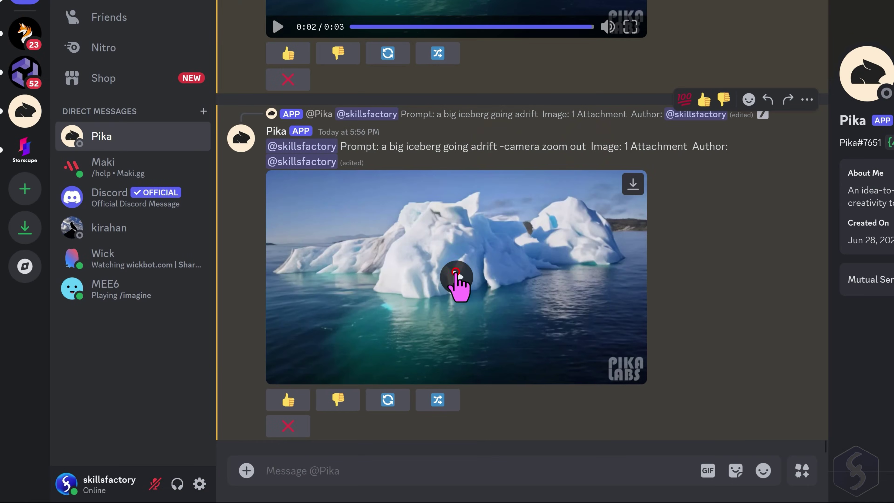
left_click(457, 283)
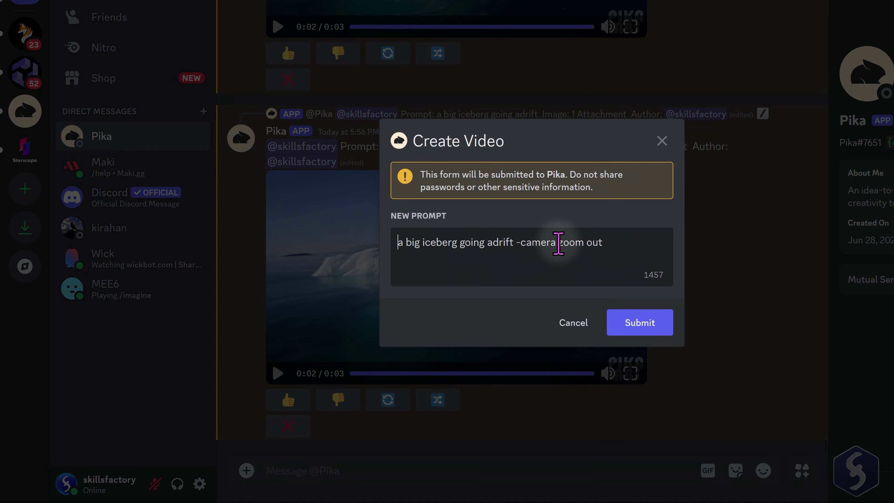
Step: Remix the iceberg video with the camera parameter set to "-camera pan right" and play the result
left_click_drag(558, 243, 649, 248)
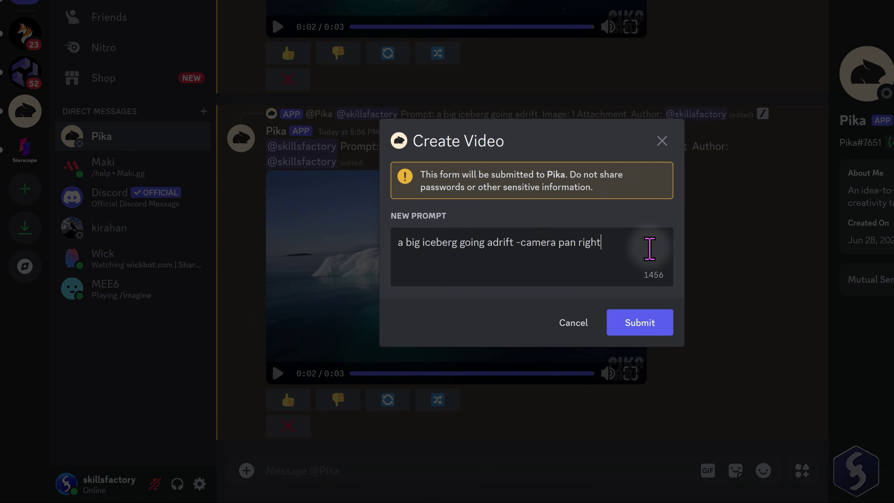
left_click(650, 318)
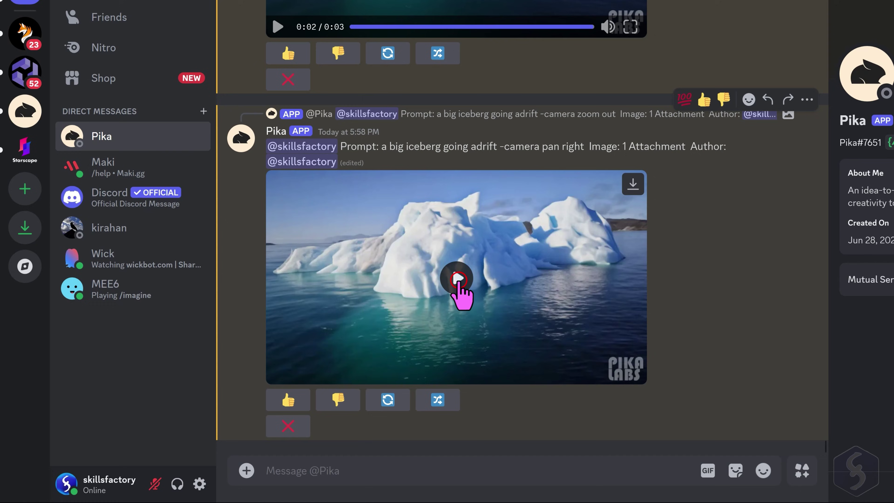
left_click(457, 279)
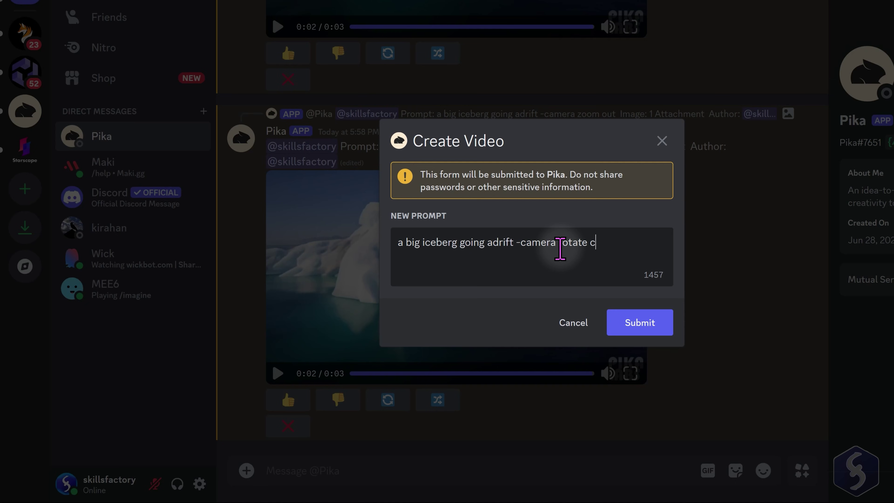
Step: Remix the iceberg video with the camera parameter set to "-camera rotate cw" and play the result
left_click(640, 325)
left_click(458, 278)
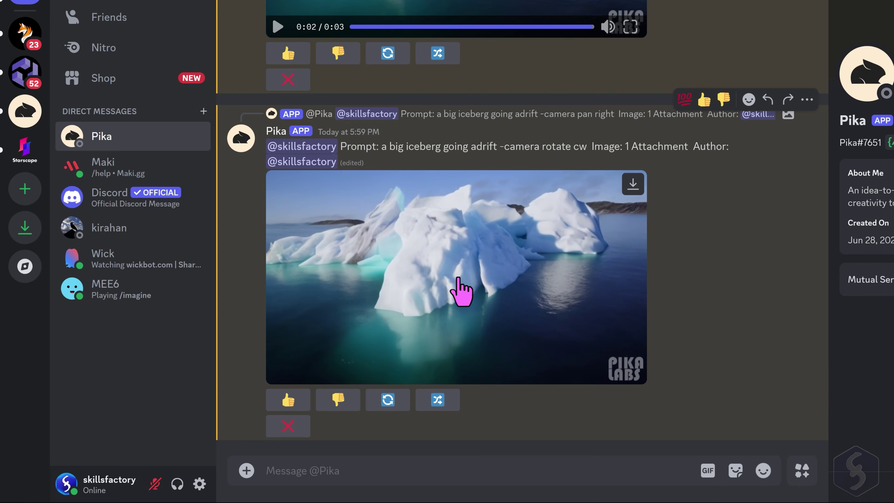
left_click(275, 374)
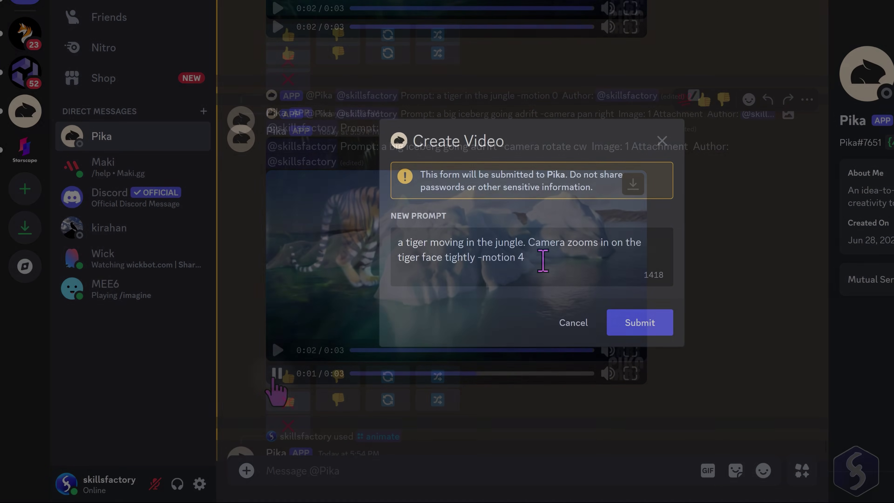
Step: Remix the moving tiger video with "-motion 4 -camera zoom in", remix it again with "-motion 2 -camera zoom in -gs 24", and play both
type("-")
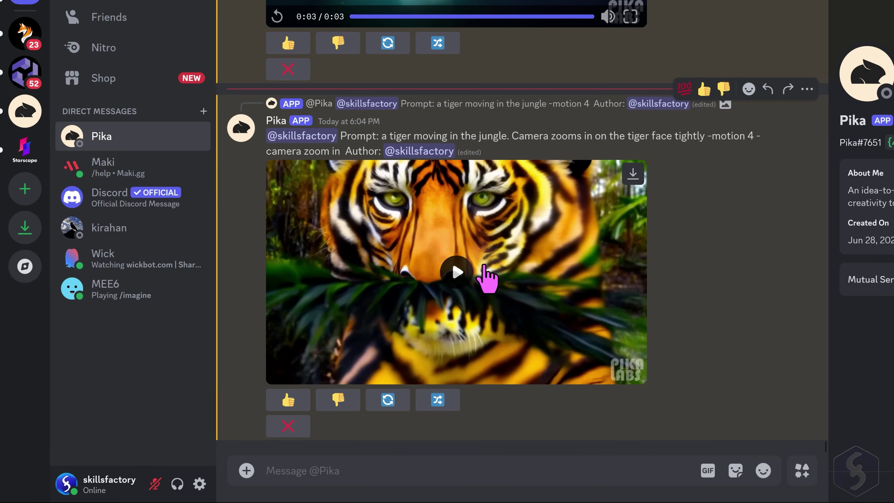
left_click(457, 272)
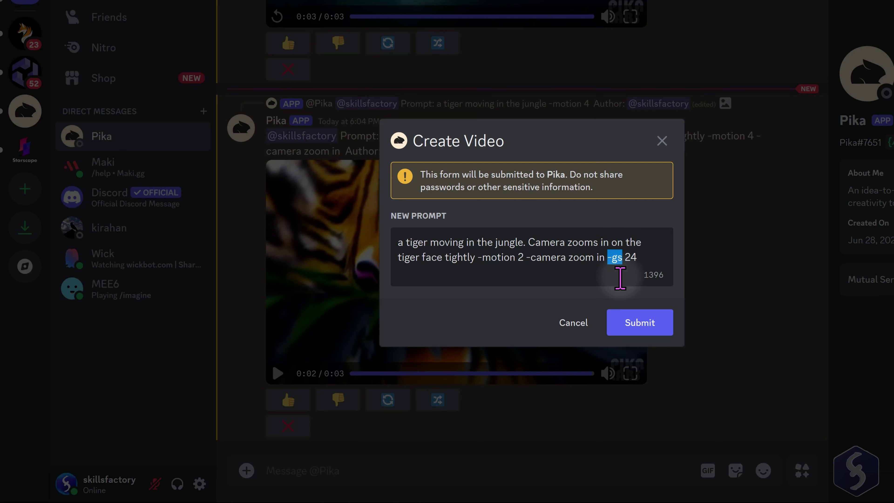
left_click(631, 322)
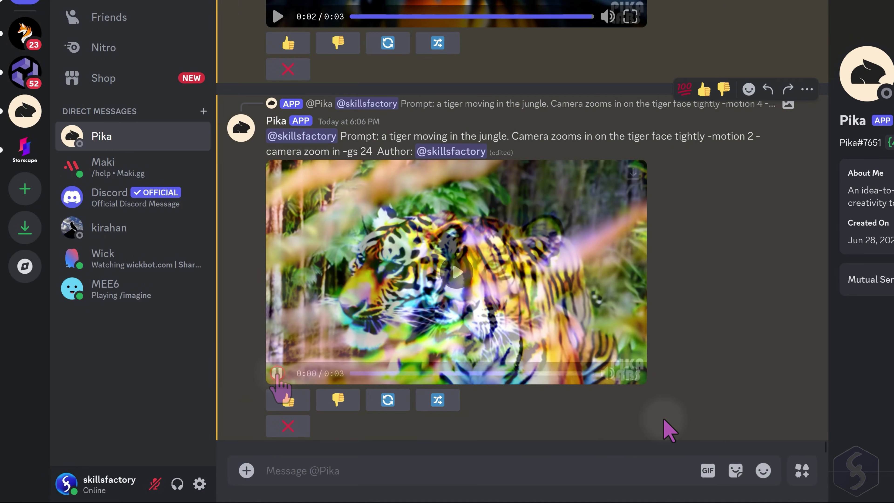
left_click(277, 373)
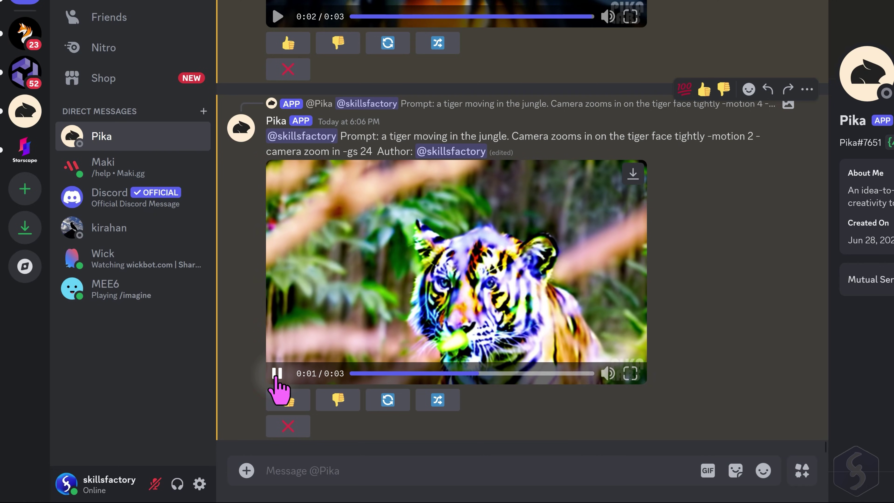
Step: Create a video from "a tiger moving in the jungle -neg leaves in front of camera" and play the result
type("/create prompt: a tiger moving in the jungle")
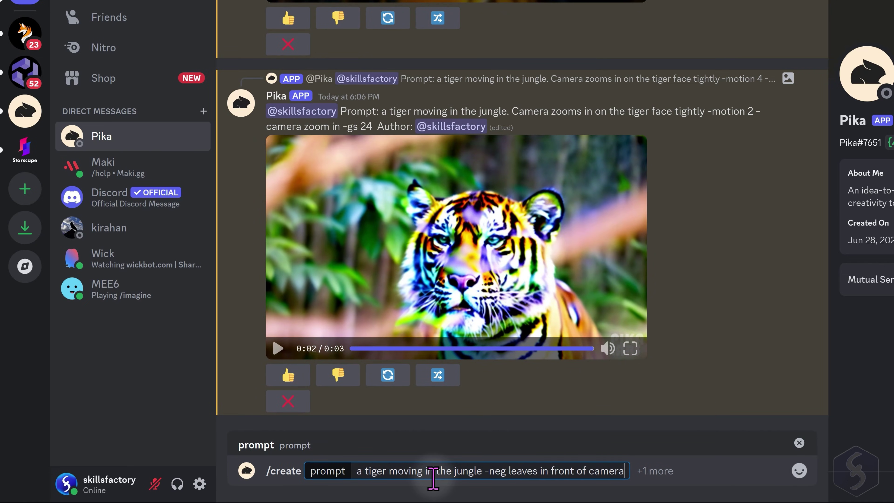
key("Return")
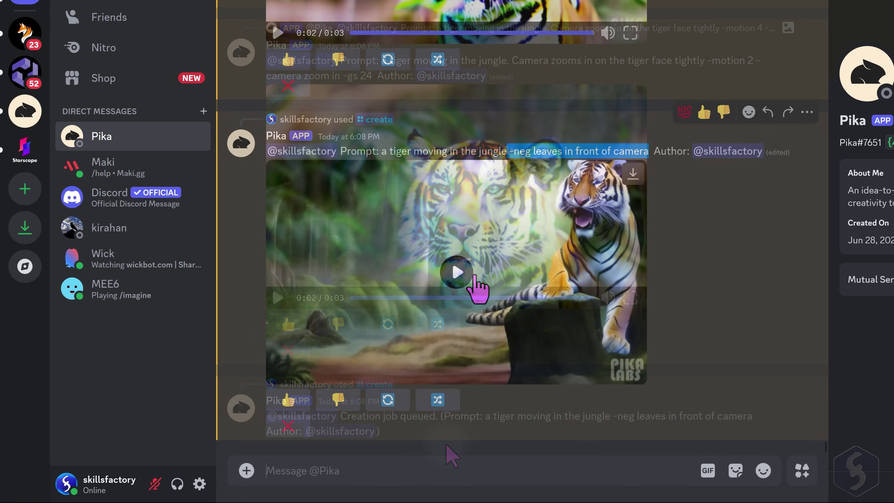
left_click(455, 275)
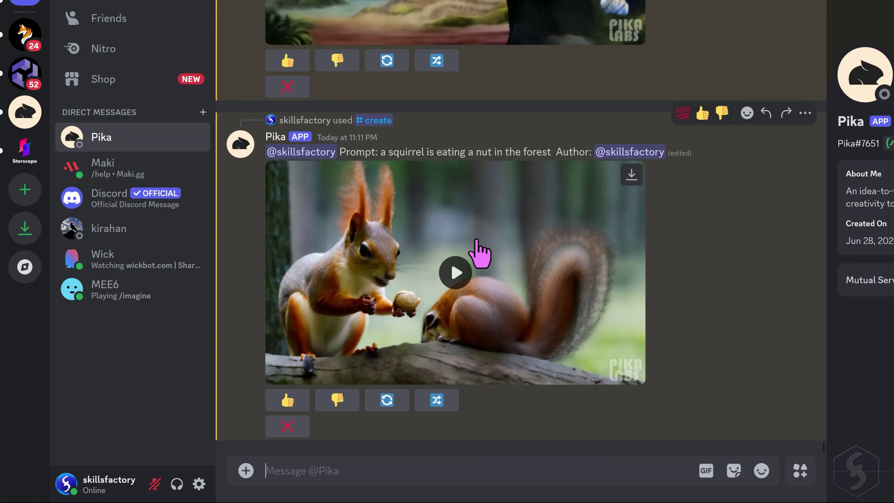
Step: Play the "a squirrel is eating a nut in the forest" video, regenerate it from the same prompt and play the new version
left_click(462, 279)
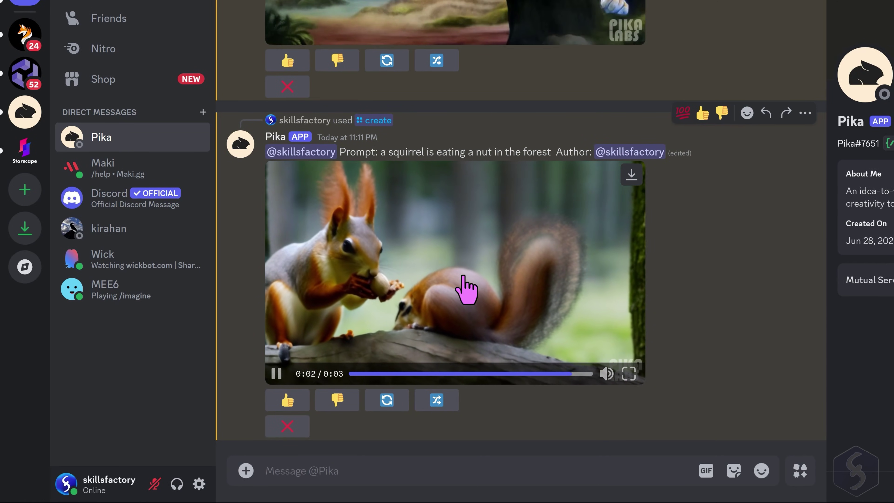
left_click(384, 401)
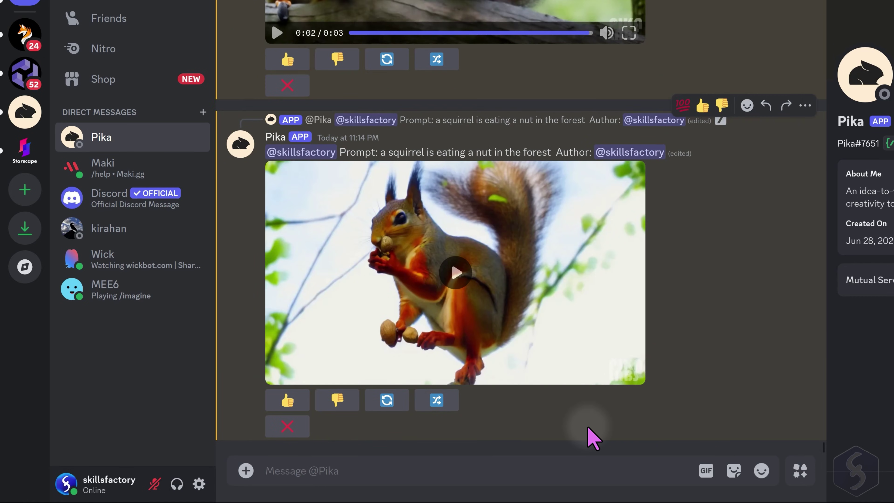
left_click(456, 273)
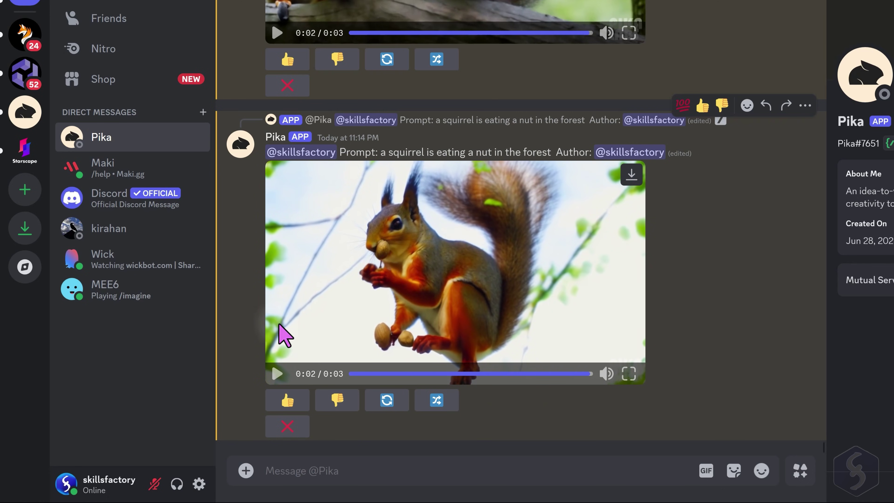
Step: Download the first squirrel video and copy the seed number from its file name in the file properties
scroll(644, 199, "up", 5)
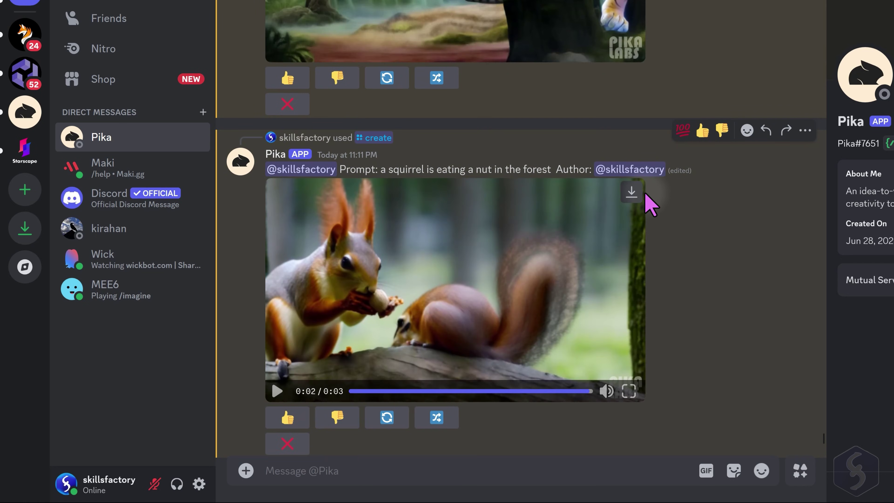
left_click(632, 197)
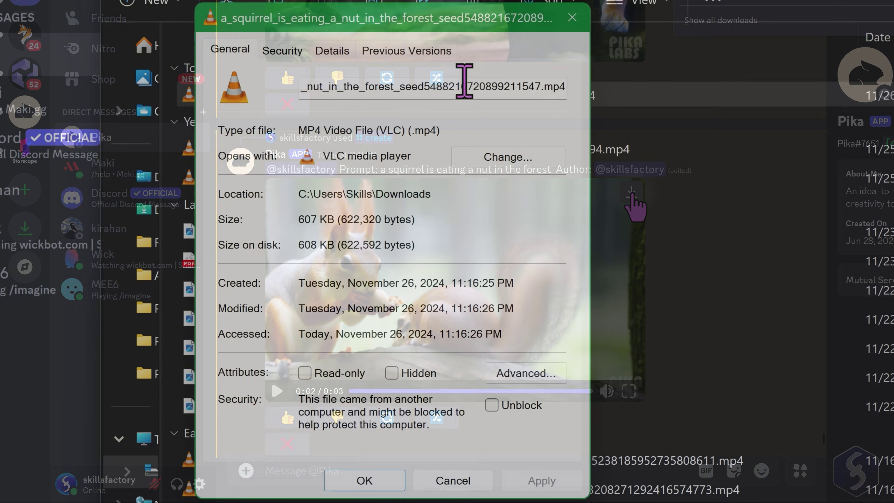
left_click(435, 88)
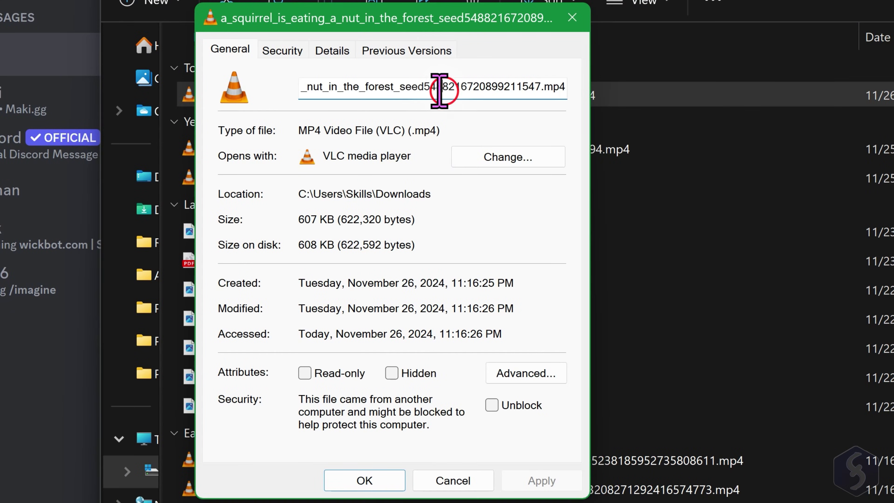
left_click_drag(424, 87, 532, 102)
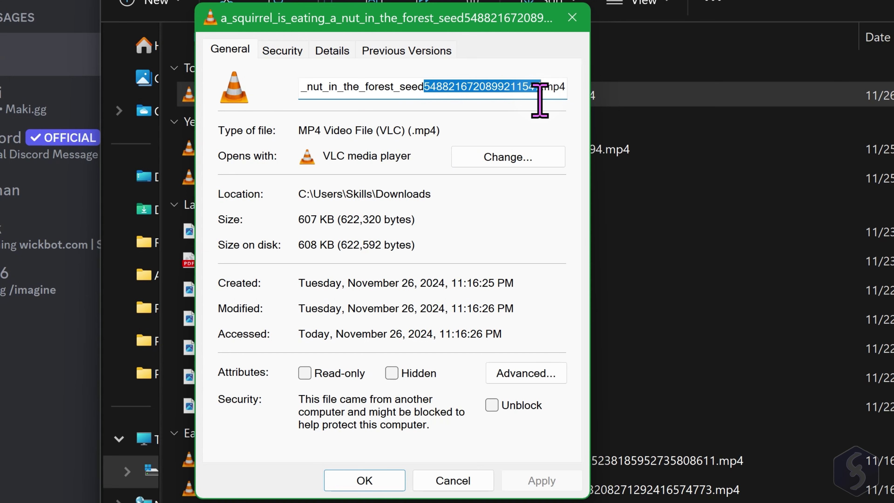
right_click(528, 87)
left_click(608, 148)
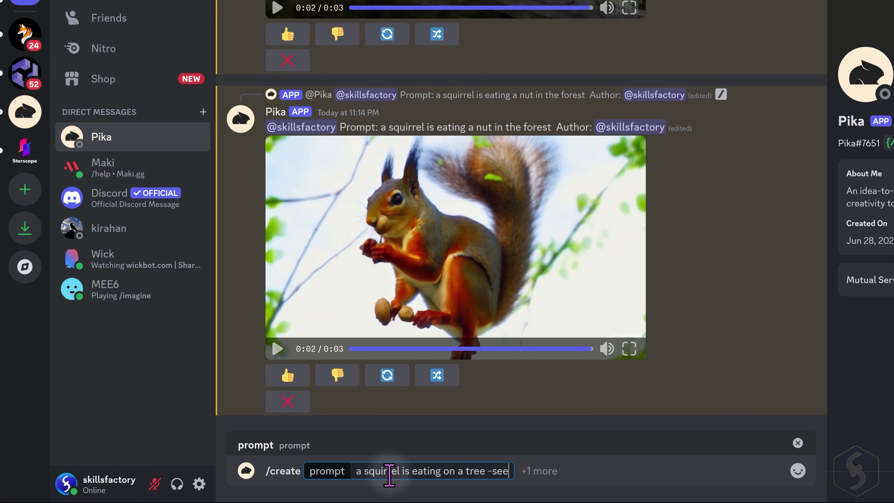
key("ctrl+v")
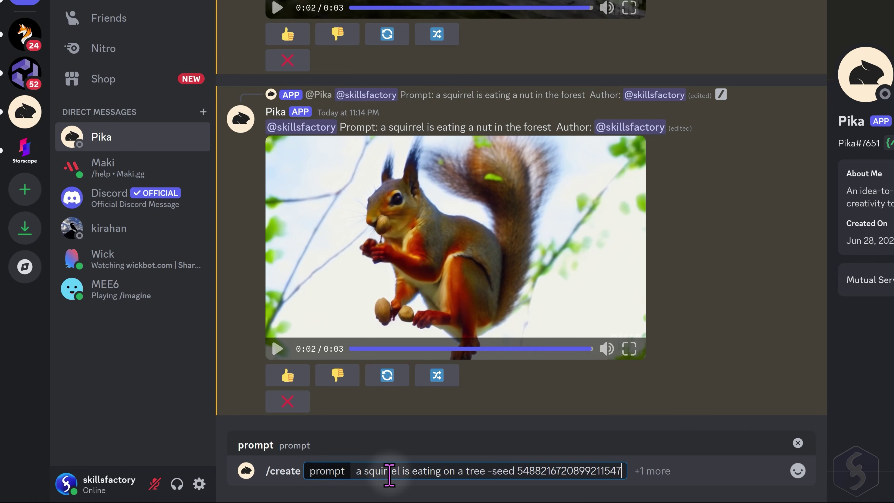
key("Return")
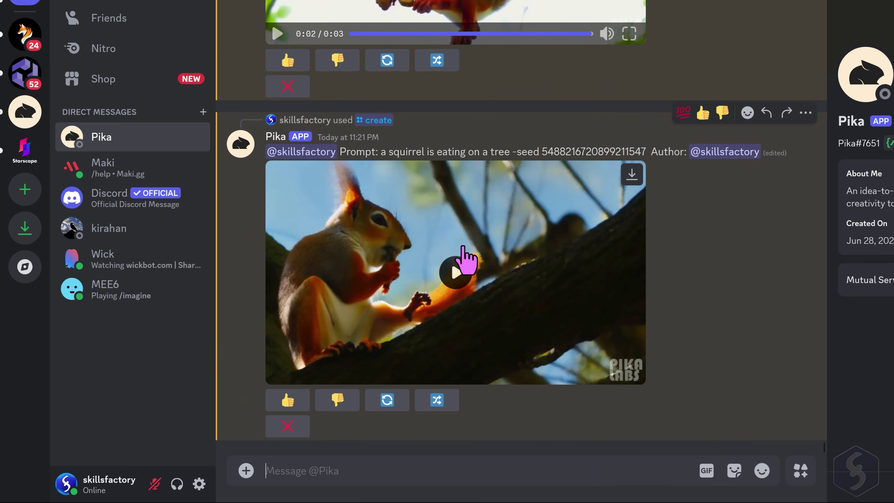
left_click(457, 270)
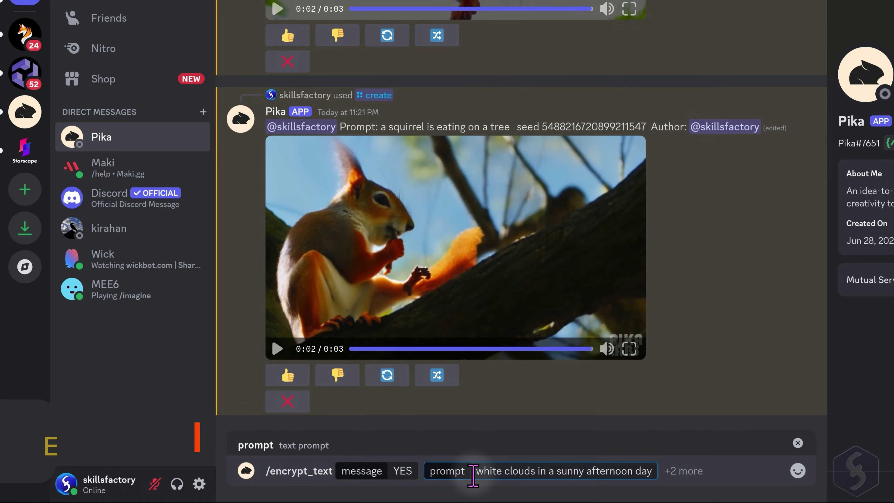
Step: Create an encrypt_text video with message YES and prompt "white clouds in a sunny afternoon day" and play the result
key("Return")
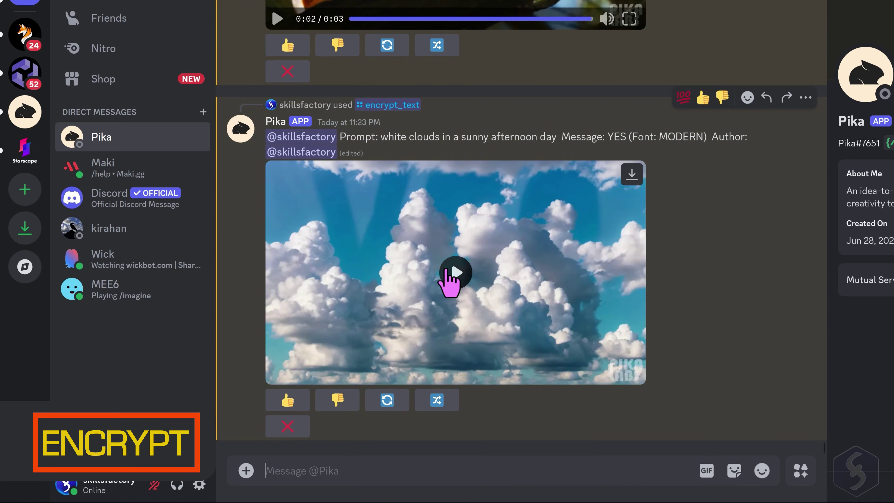
left_click(456, 273)
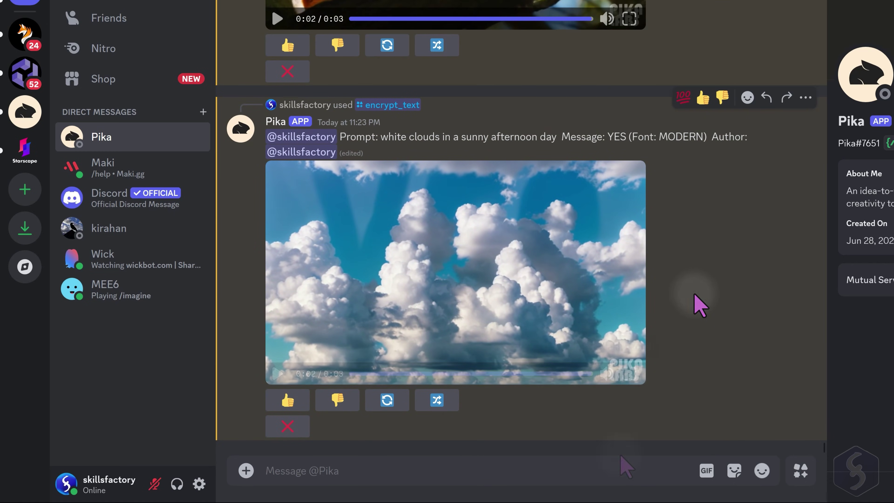
Step: Create an encrypt_text video with message HELLO and prompt "a parking lot photo taken from a very high altitude" and play the result
type("/encry")
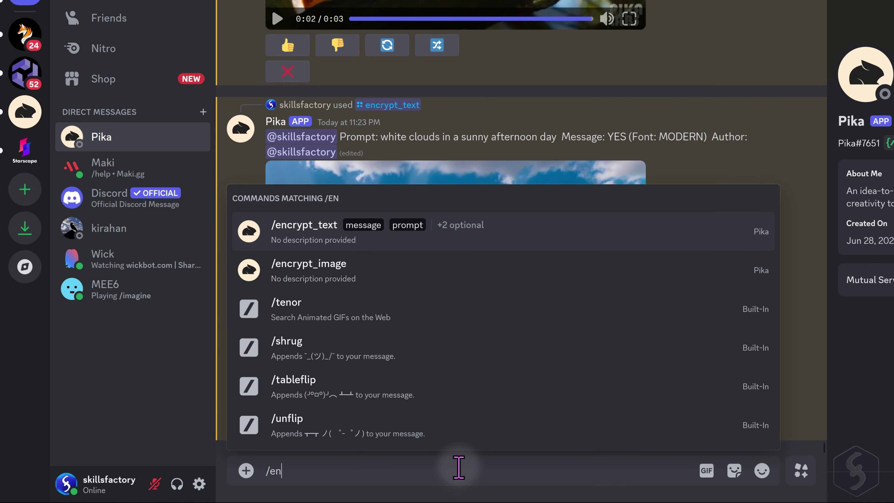
left_click(369, 384)
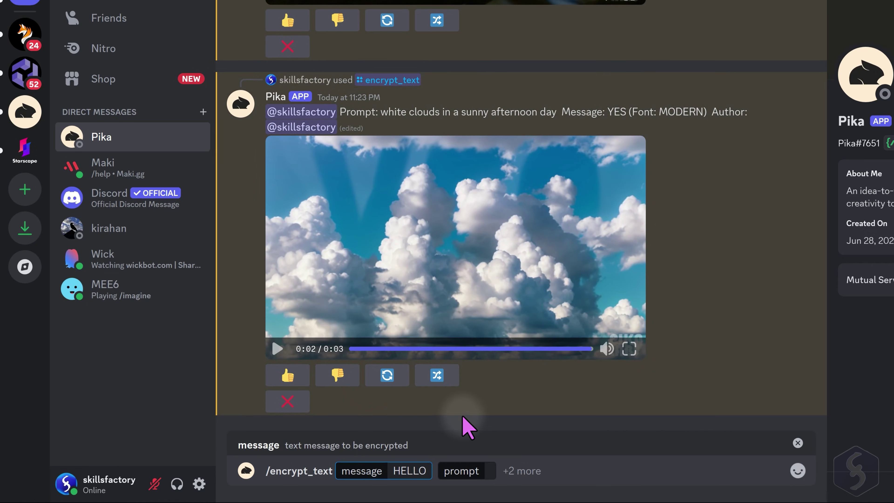
left_click(492, 471)
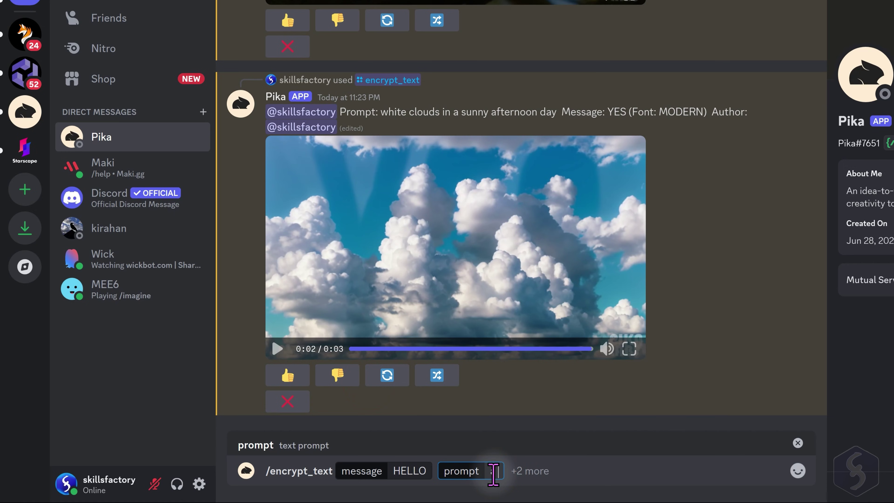
key("ctrl+v")
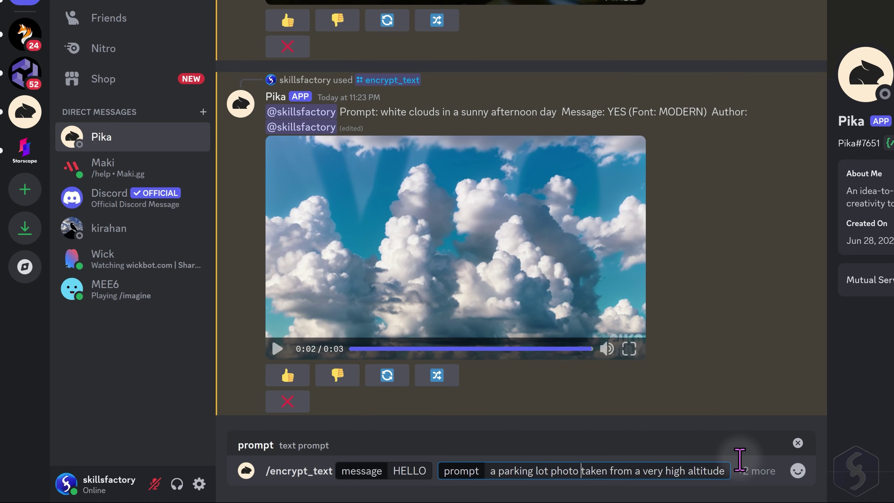
key("Return")
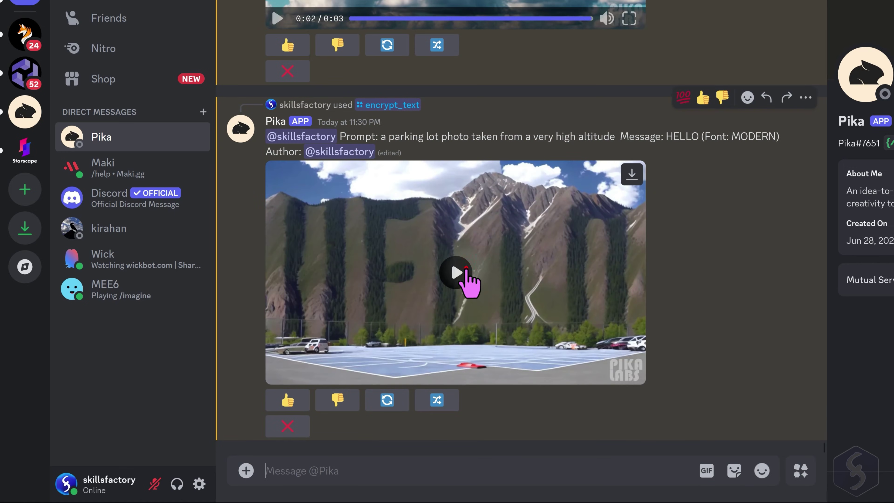
left_click(456, 272)
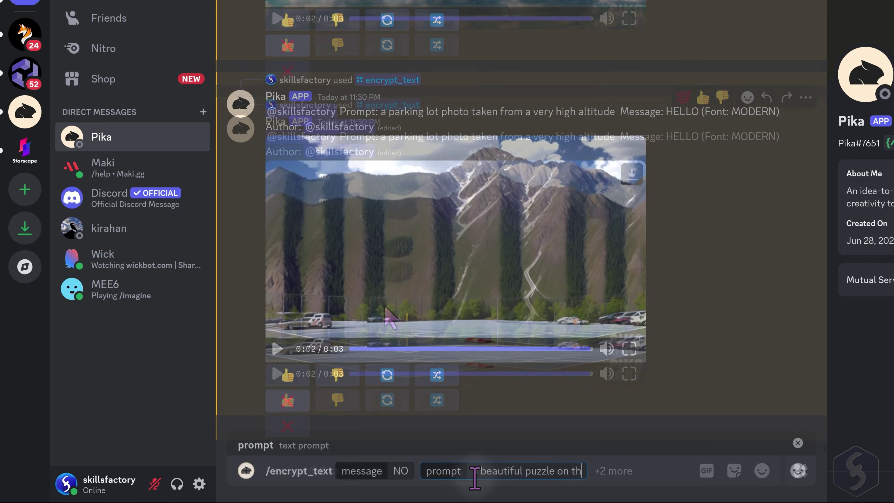
Step: Generate an encrypt_text video with message NO and prompt "a beautiful puzzle on the table -size 75"
type("le")
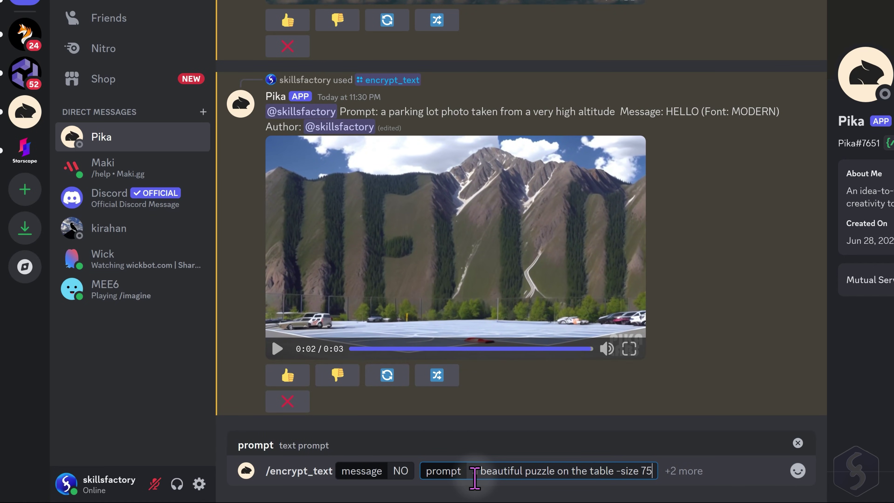
type(" -size 75")
key("Return")
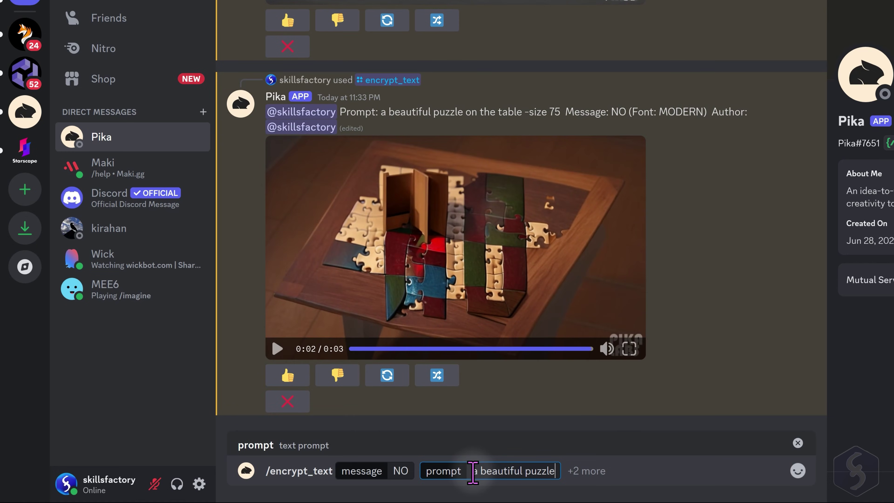
Step: Add the BAUHAUS font option to an encrypt_text command with message NO and prompt "a beautiful puzzle"
left_click(473, 472)
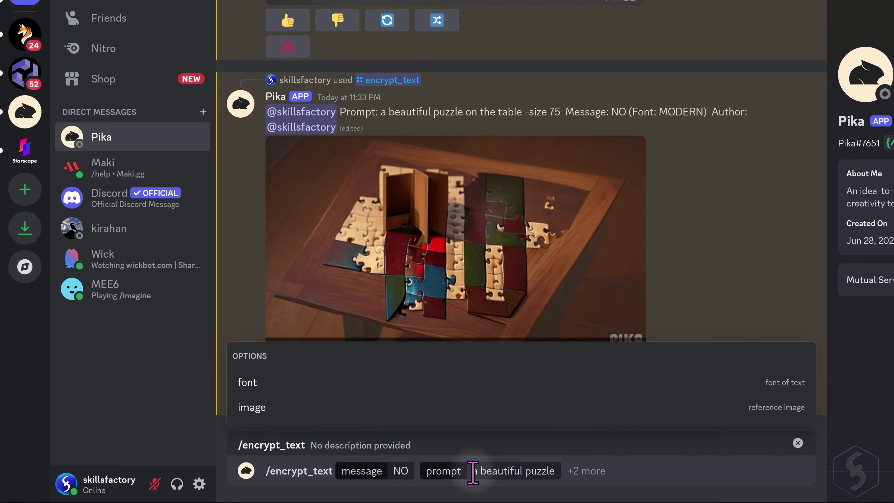
left_click(342, 384)
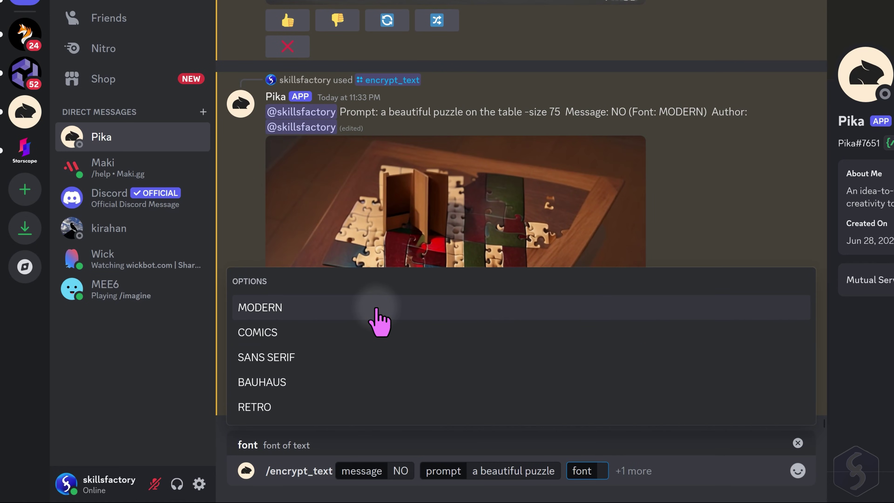
left_click(364, 381)
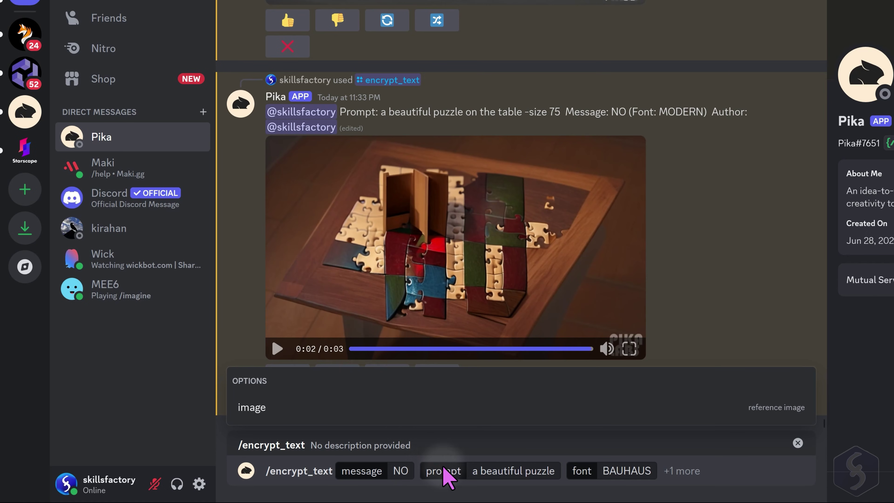
key("Return")
Step: Start an encrypt_image command and attach the black airplane silhouette JPG as the image to encrypt
type("/encry")
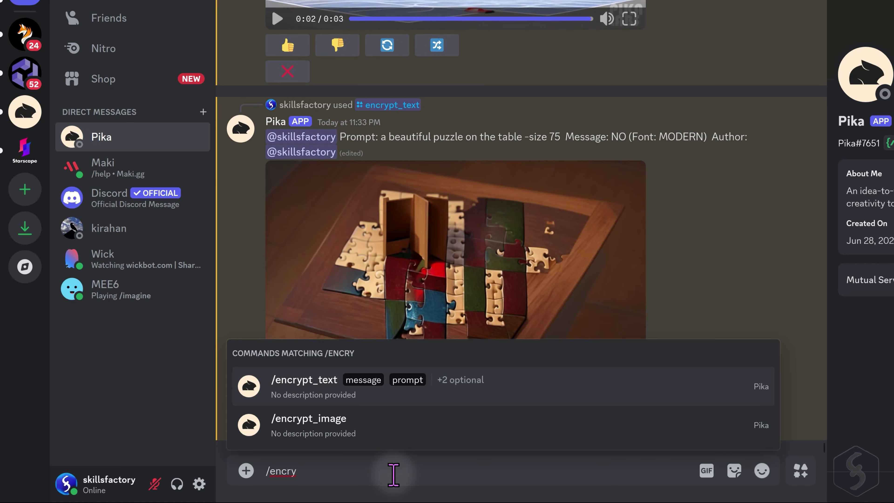
left_click(371, 426)
left_click(310, 390)
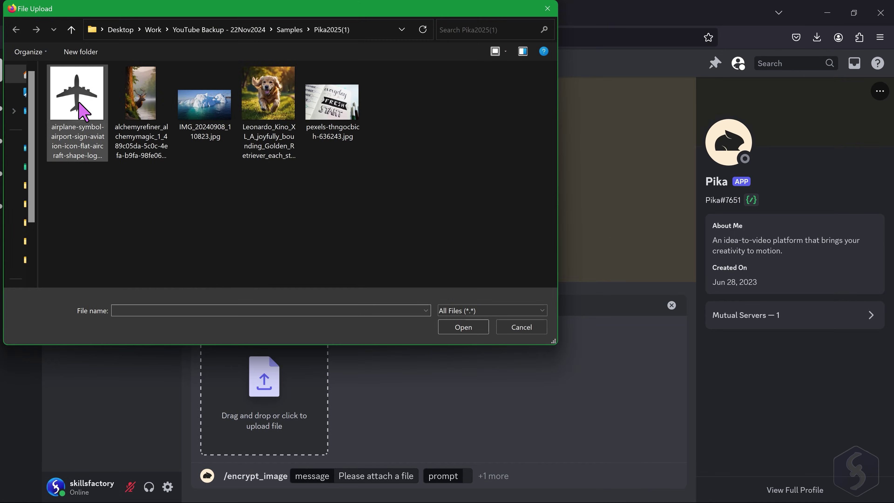
left_click(78, 101)
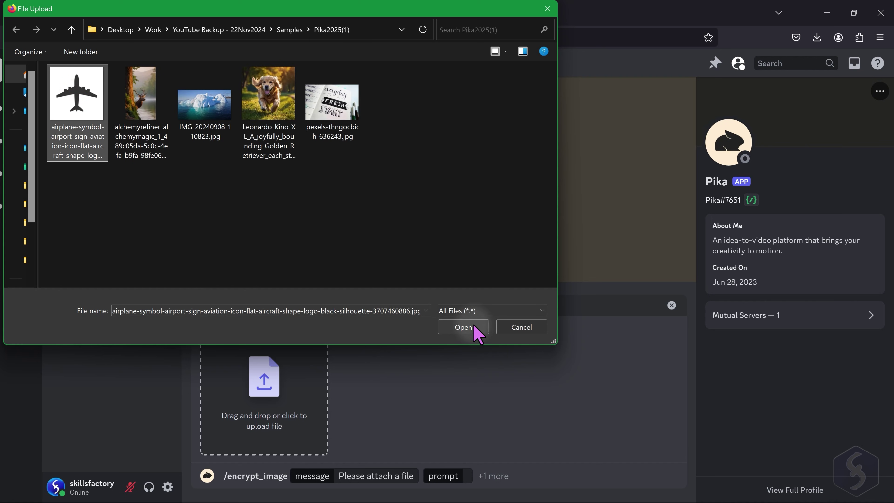
left_click(463, 326)
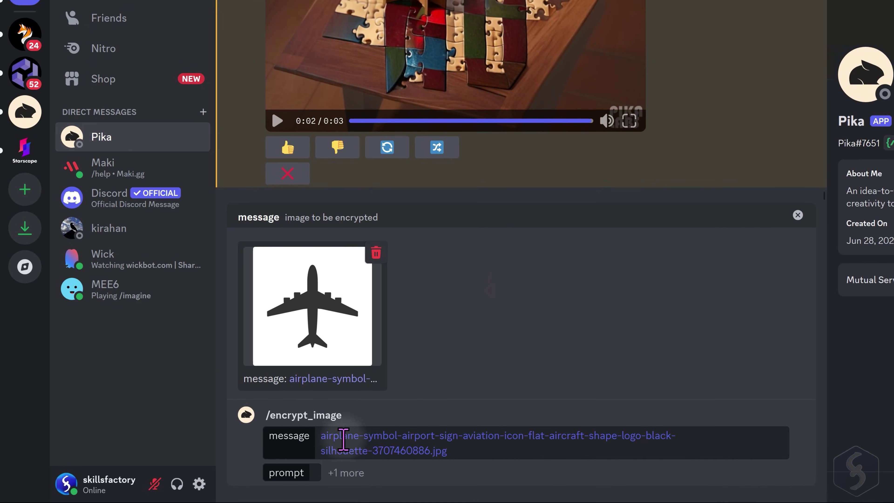
Step: Generate the encrypted image video from the prompt "a starring night sky with no clouds" and play the result
left_click(265, 477)
type("a starring night sky with no clouds")
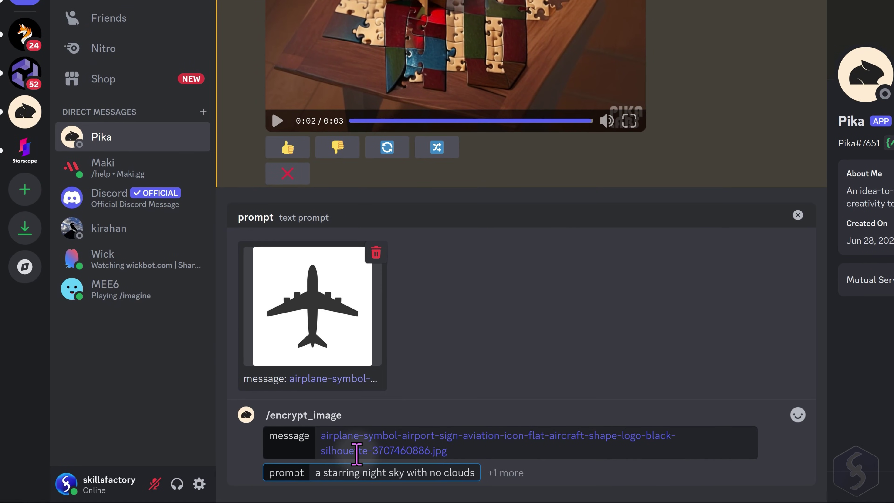
key("Return")
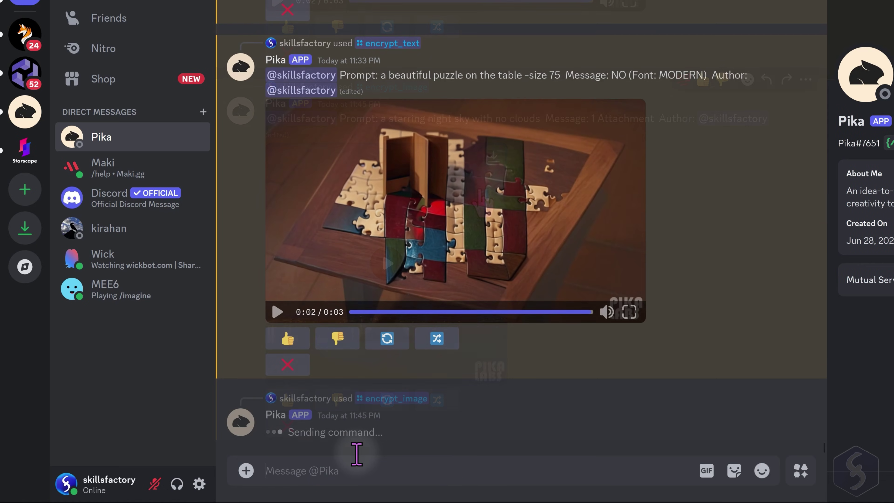
left_click(387, 264)
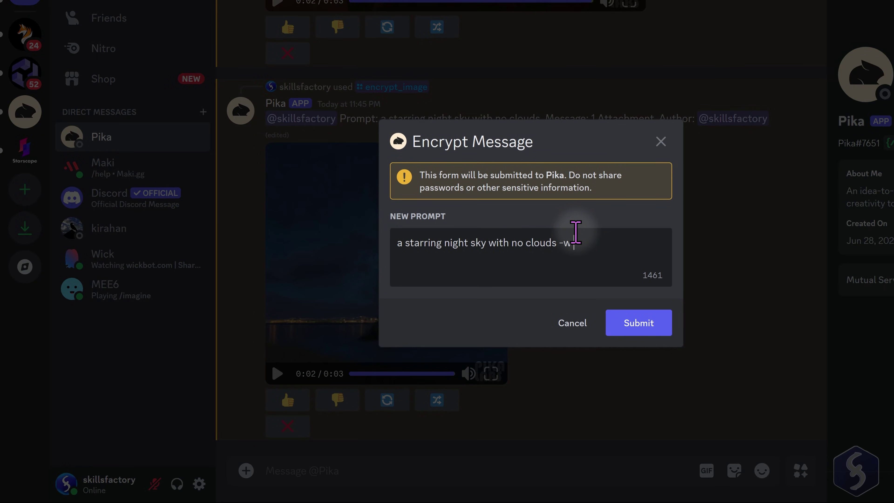
Step: Remix the night sky video with the prompt "a starring night sky with no clouds -w 2" and play the new version
left_click(639, 323)
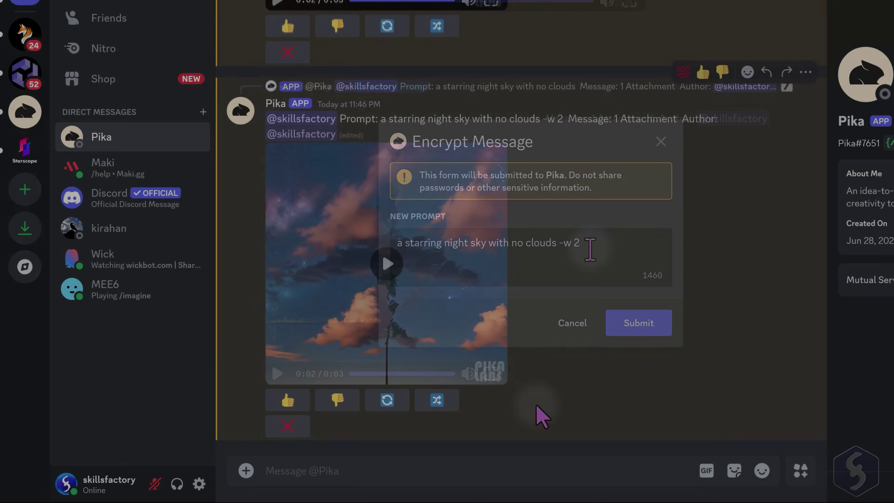
left_click(387, 264)
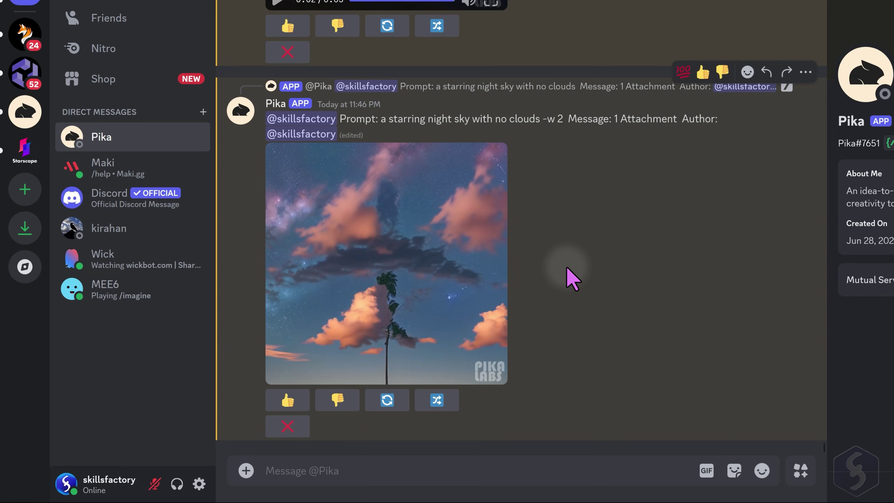